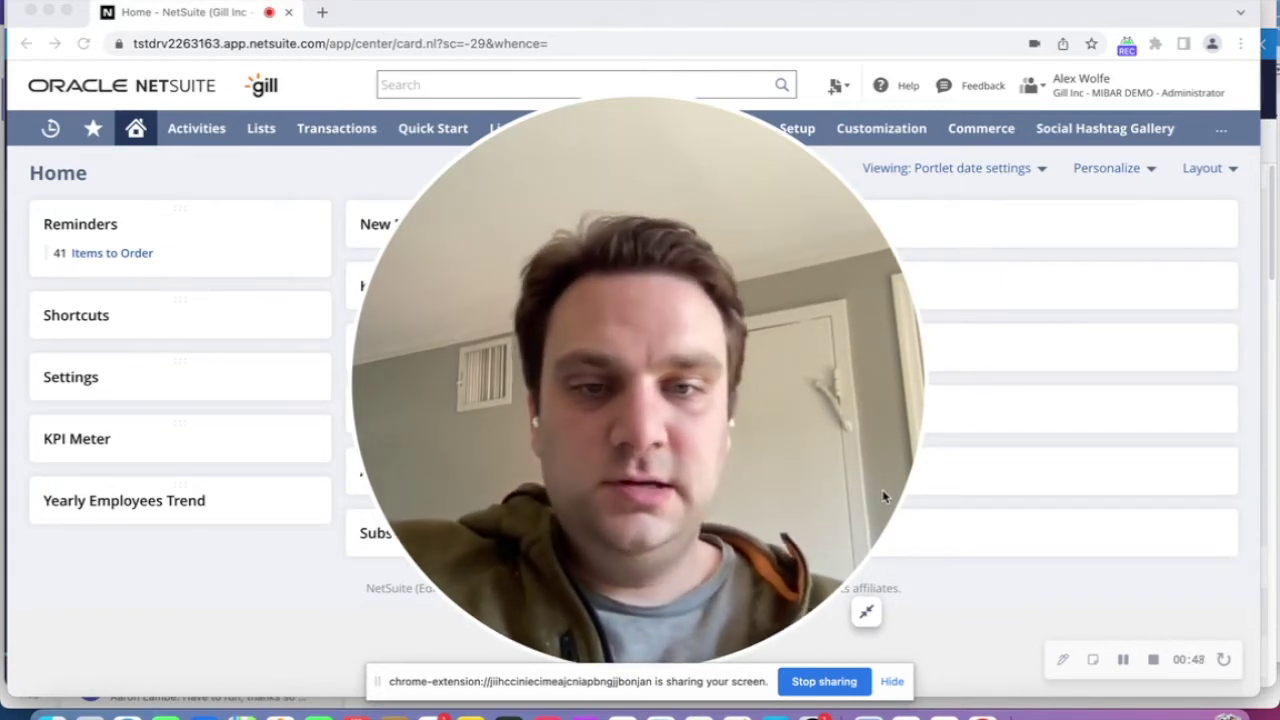
Open a blank Inbound Shipment form from Transactions > Purchases > Create Inbound Shipment
{"action": "left_click", "coordinate": [866, 612]}
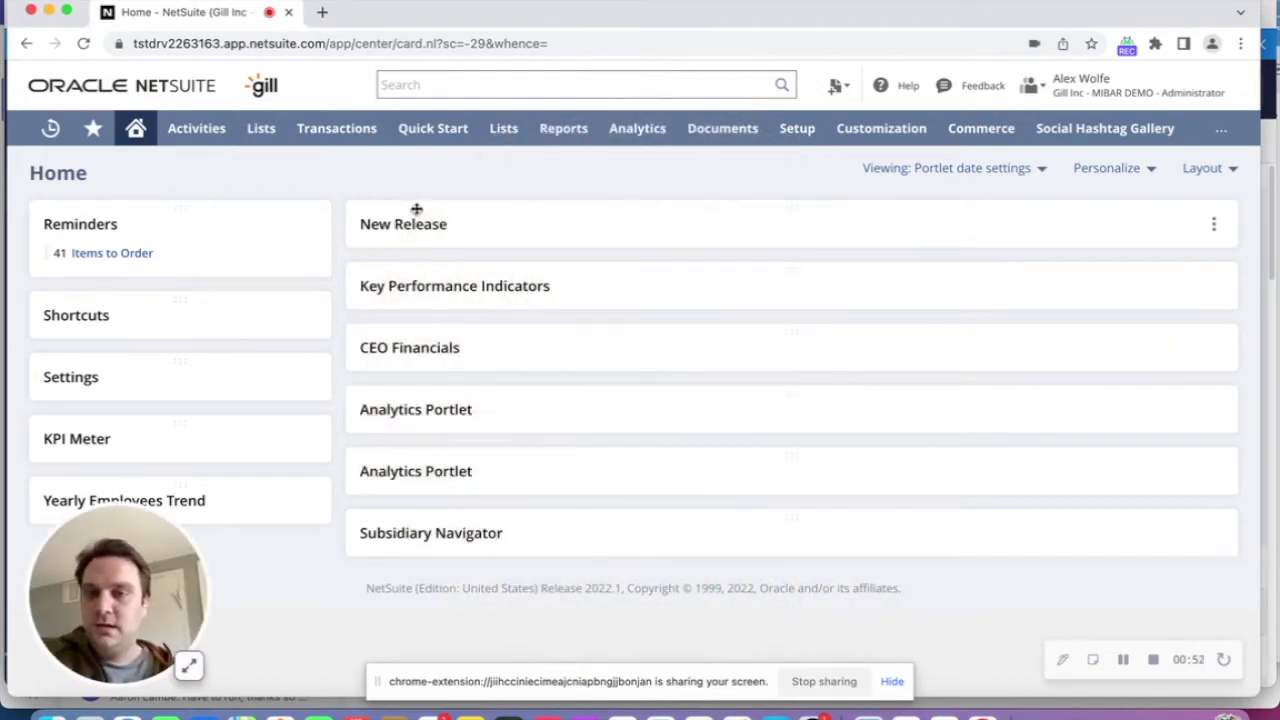
{"action": "mouse_move", "coordinate": [332, 138]}
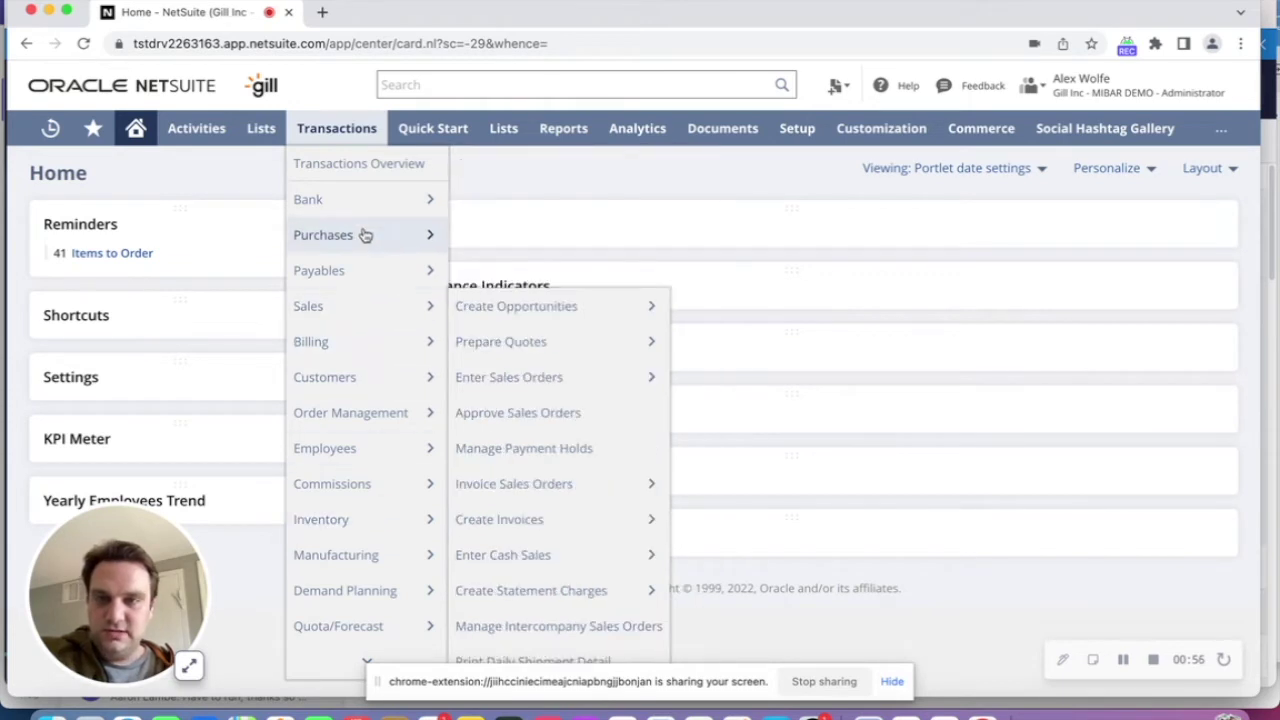
{"action": "mouse_move", "coordinate": [363, 236]}
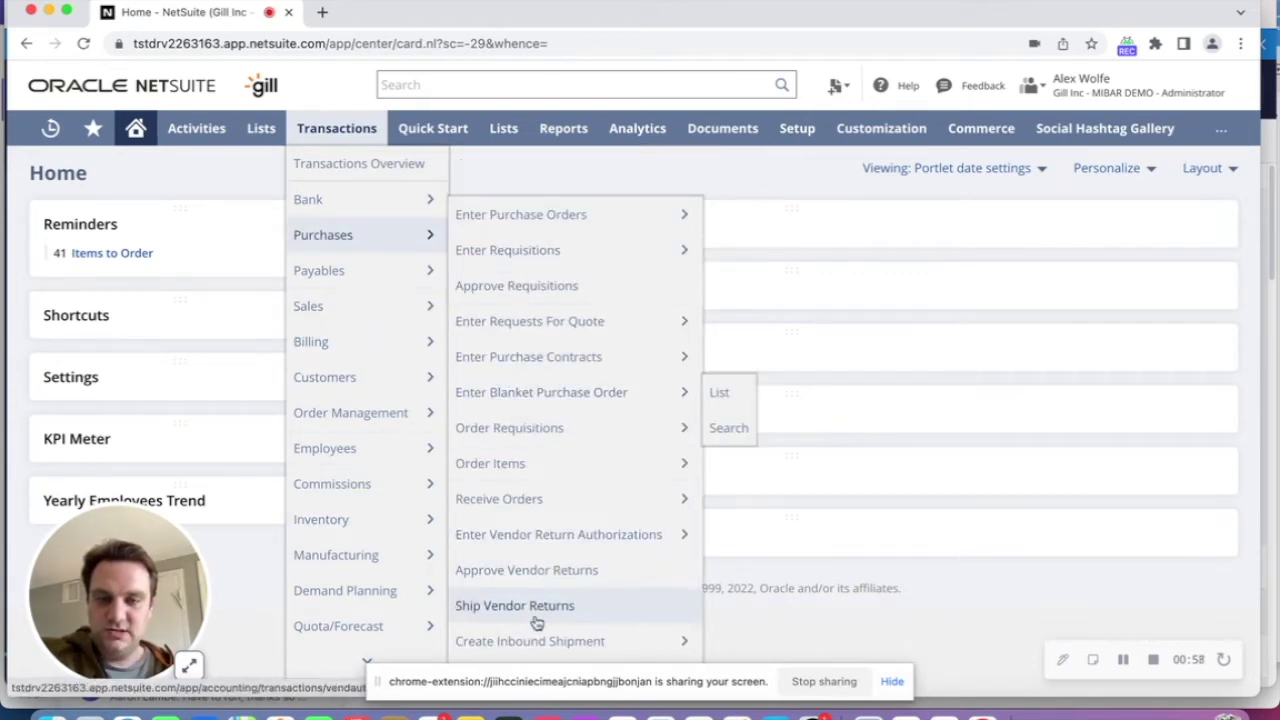
{"action": "mouse_move", "coordinate": [538, 641]}
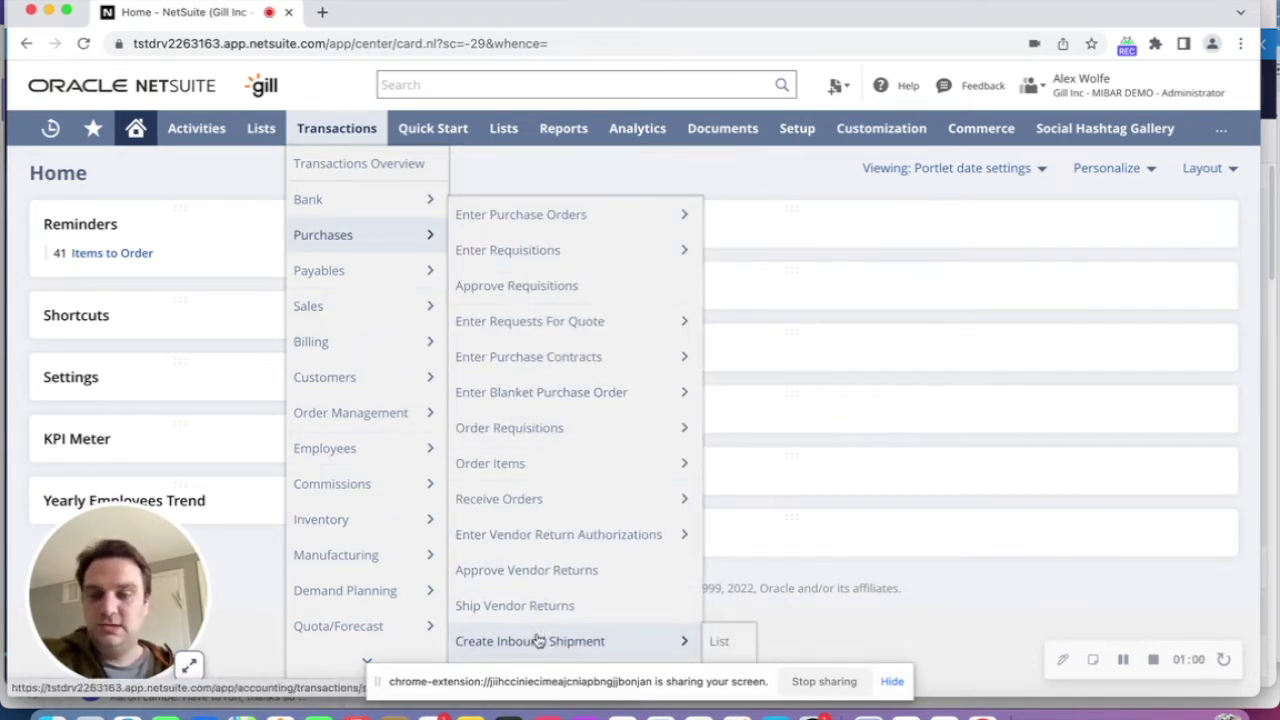
{"action": "left_click", "coordinate": [538, 641]}
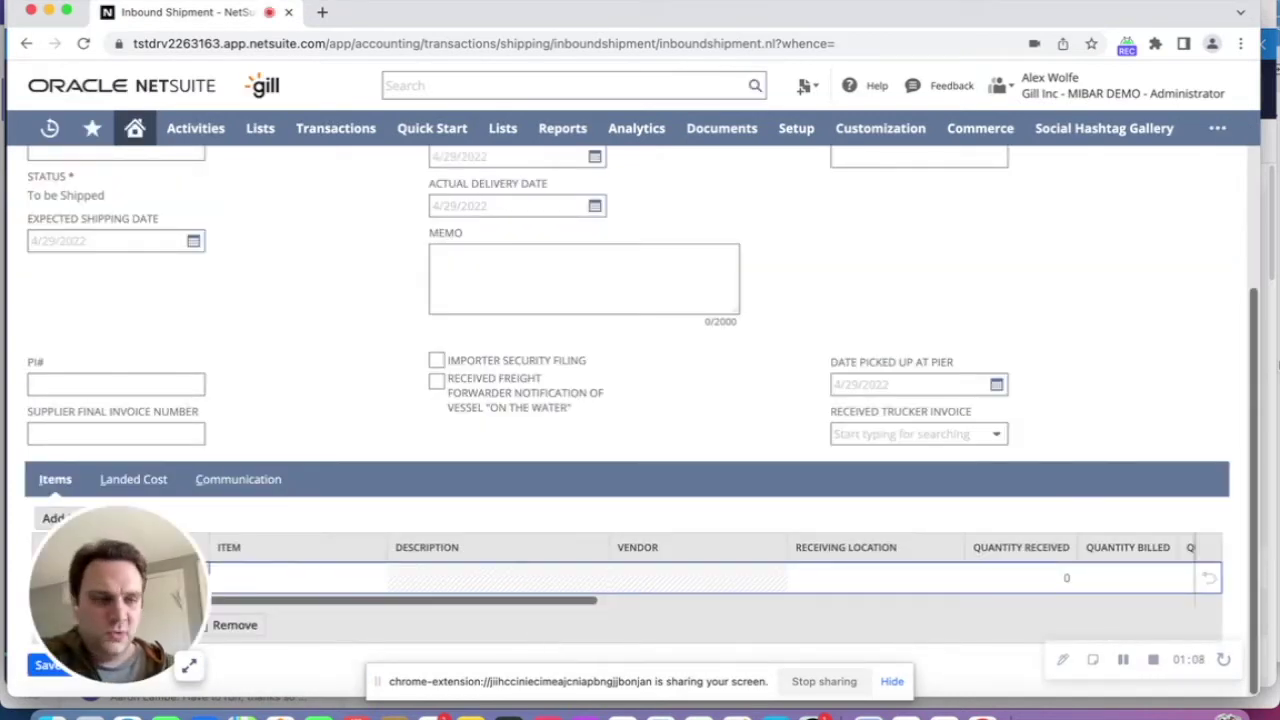
{"action": "left_click_drag", "start_coordinate": [1256, 370], "coordinate": [1244, 232]}
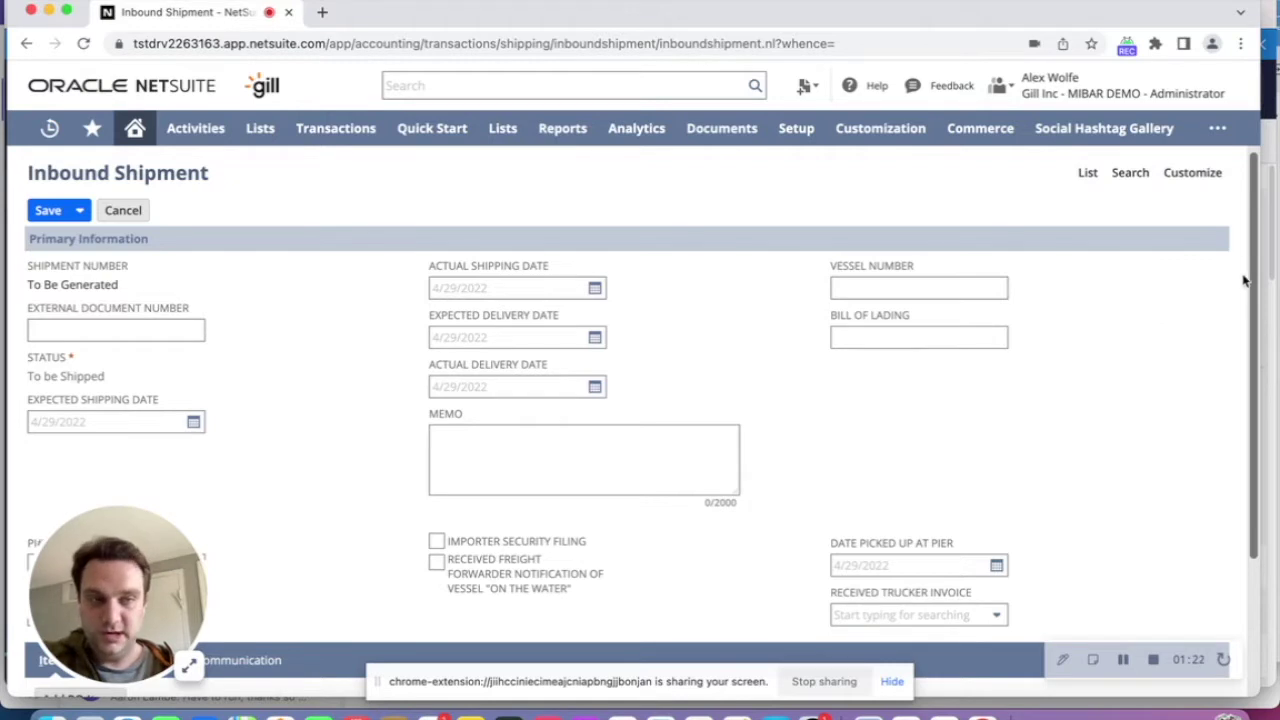
{"action": "scroll", "coordinate": [1250, 288], "scroll_direction": "down", "scroll_amount": 1}
{"action": "scroll", "coordinate": [1250, 288], "scroll_direction": "down", "scroll_amount": 3}
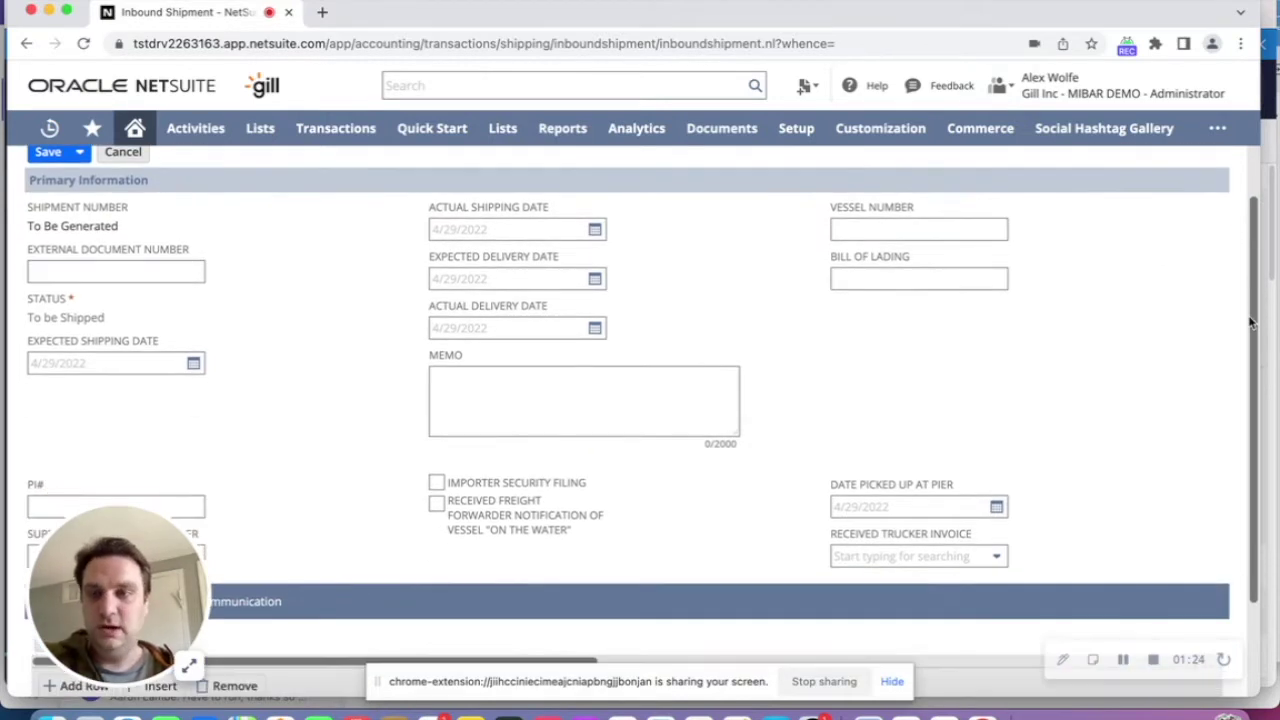
Enter external document number VES8782 and expected shipping date 5/6/2022
{"action": "left_click", "coordinate": [157, 251]}
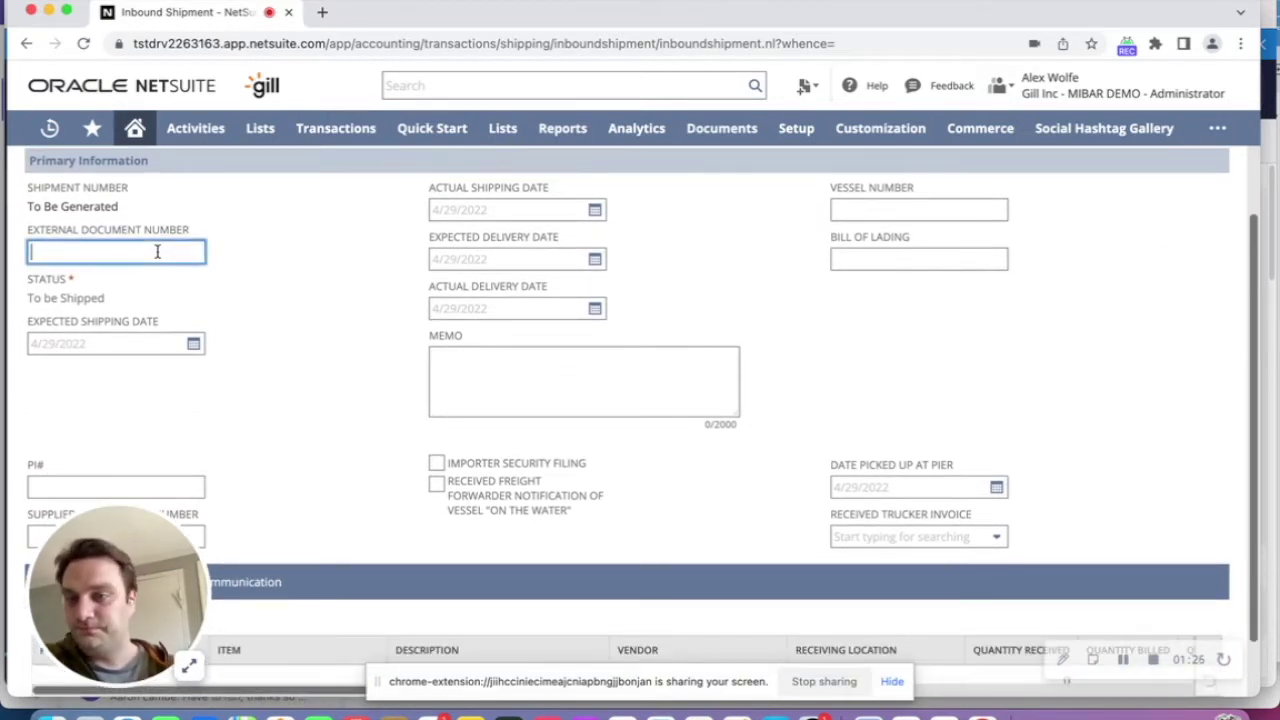
{"action": "type", "text": "VES8782"}
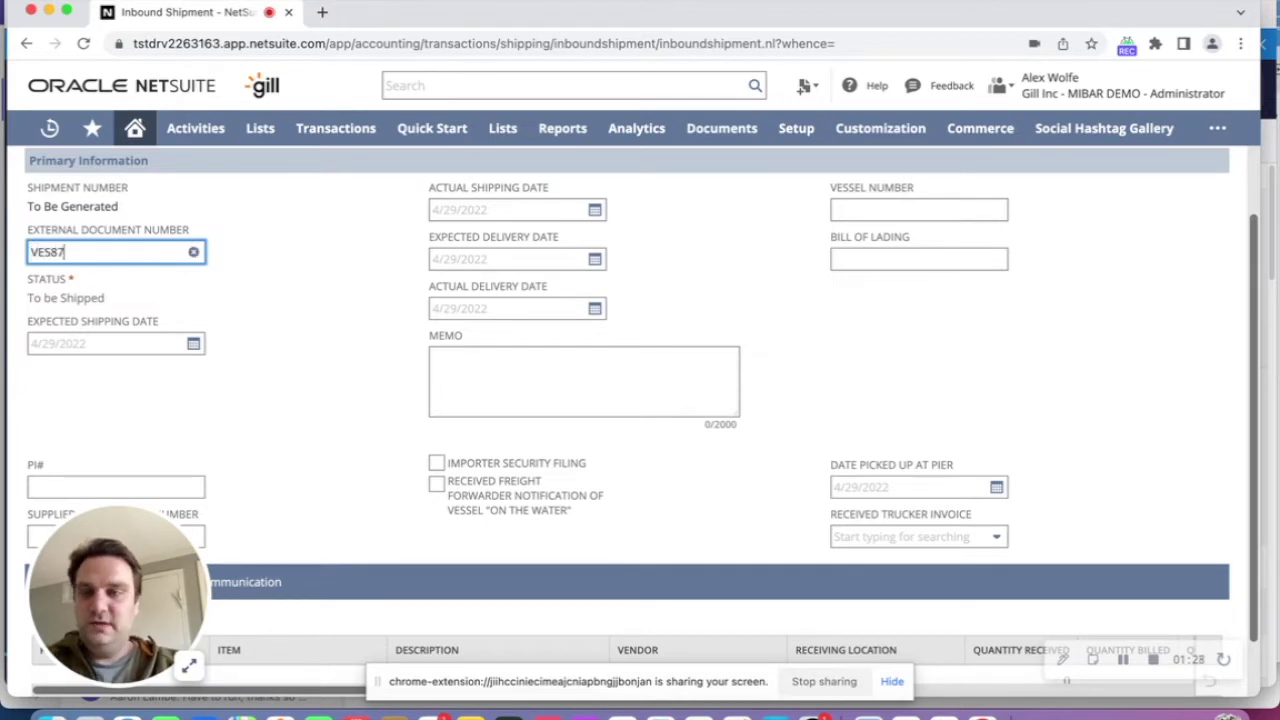
{"action": "left_click", "coordinate": [131, 341]}
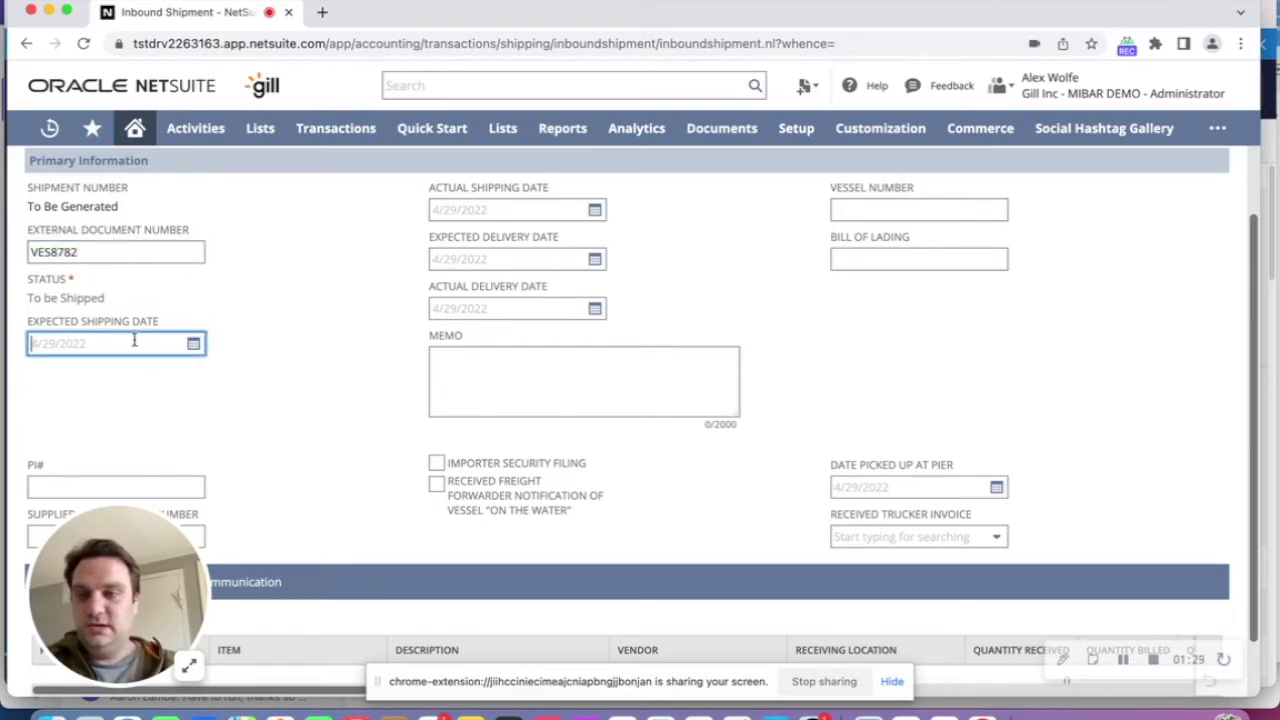
{"action": "left_click", "coordinate": [193, 343]}
{"action": "left_click", "coordinate": [302, 376]}
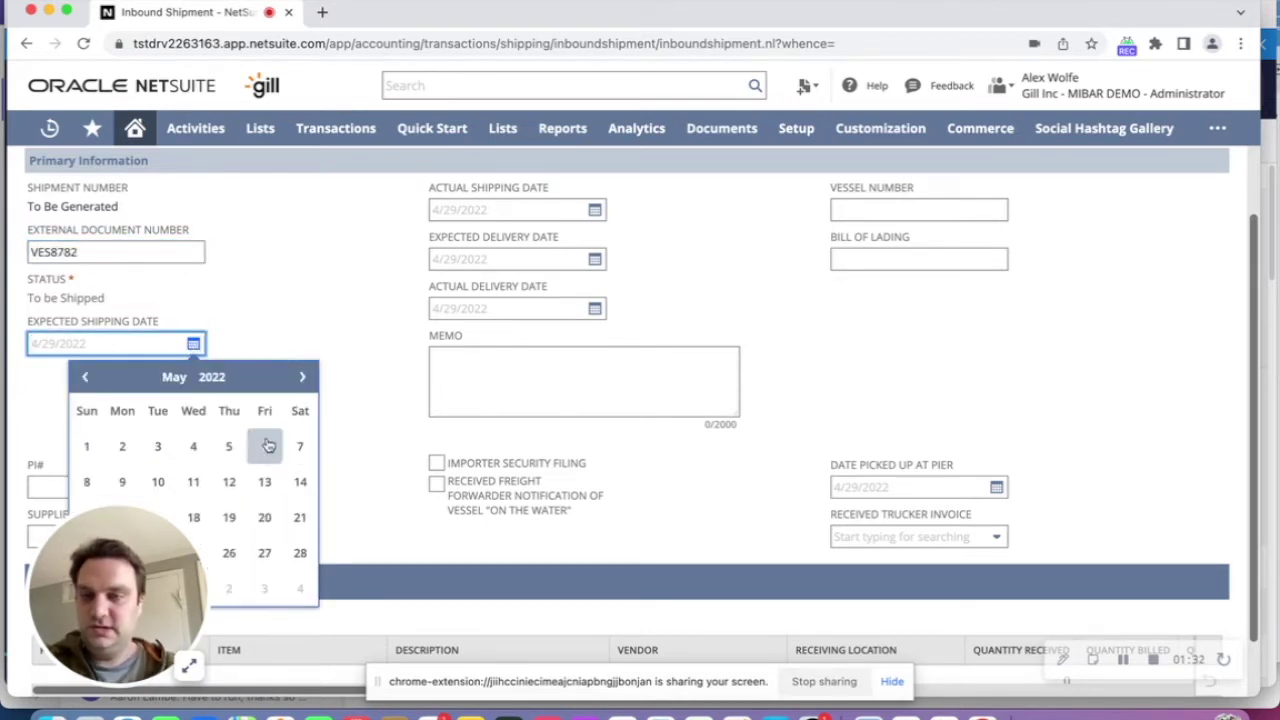
{"action": "left_click", "coordinate": [264, 446]}
{"action": "left_click", "coordinate": [315, 404]}
{"action": "scroll", "coordinate": [315, 404], "scroll_direction": "up", "scroll_amount": 2}
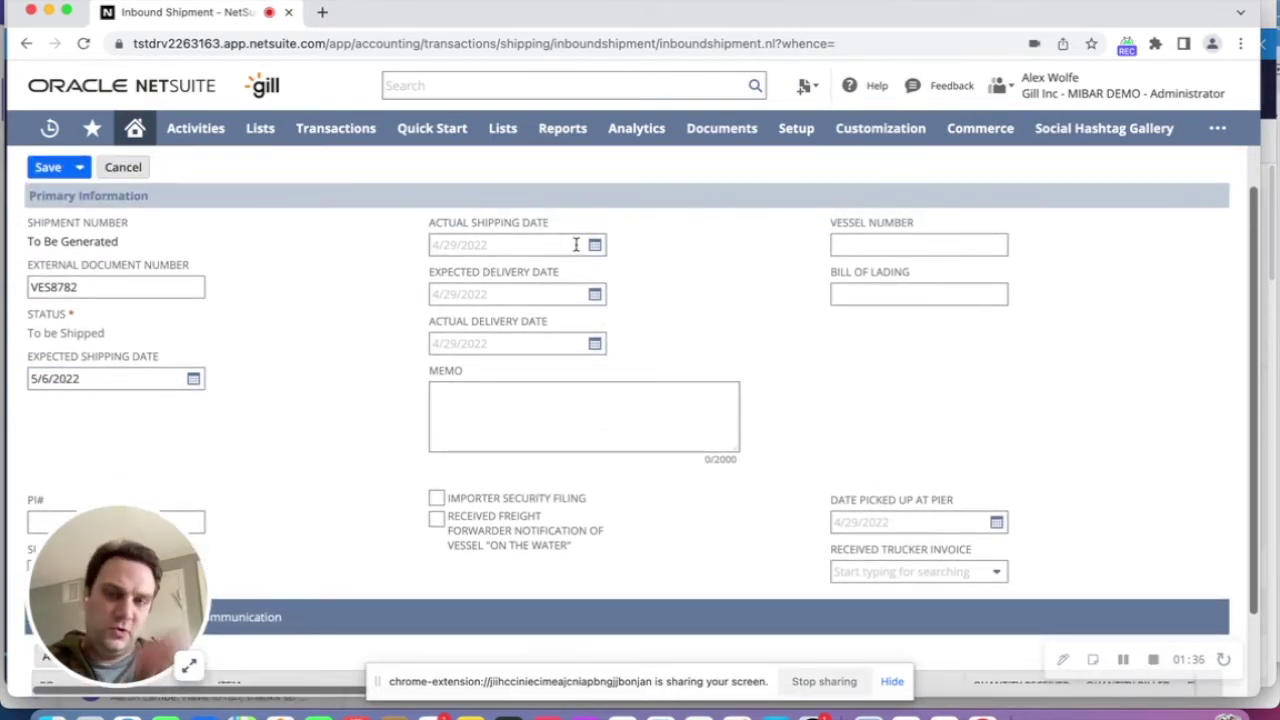
Set the expected delivery date to 7/29/2022
{"action": "left_click", "coordinate": [594, 294]}
{"action": "left_click", "coordinate": [703, 329]}
{"action": "left_click", "coordinate": [703, 329]}
{"action": "left_click", "coordinate": [703, 329]}
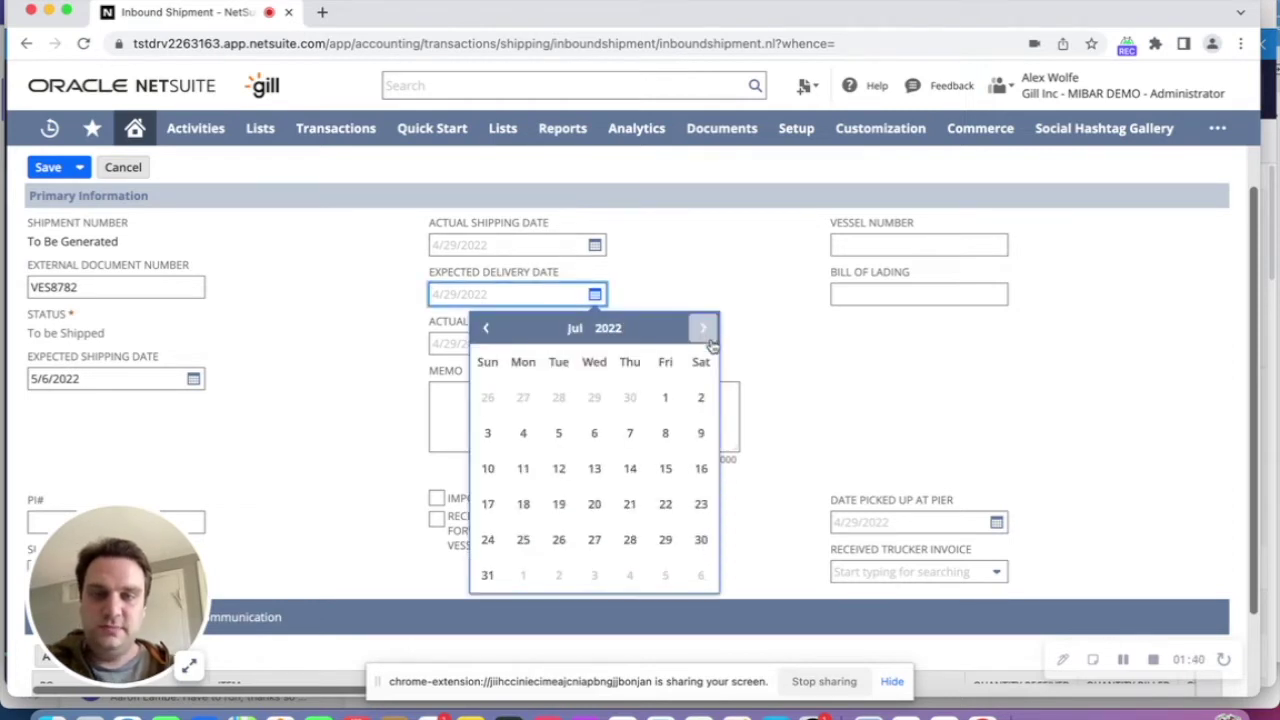
{"action": "left_click", "coordinate": [665, 539]}
{"action": "left_click", "coordinate": [720, 357]}
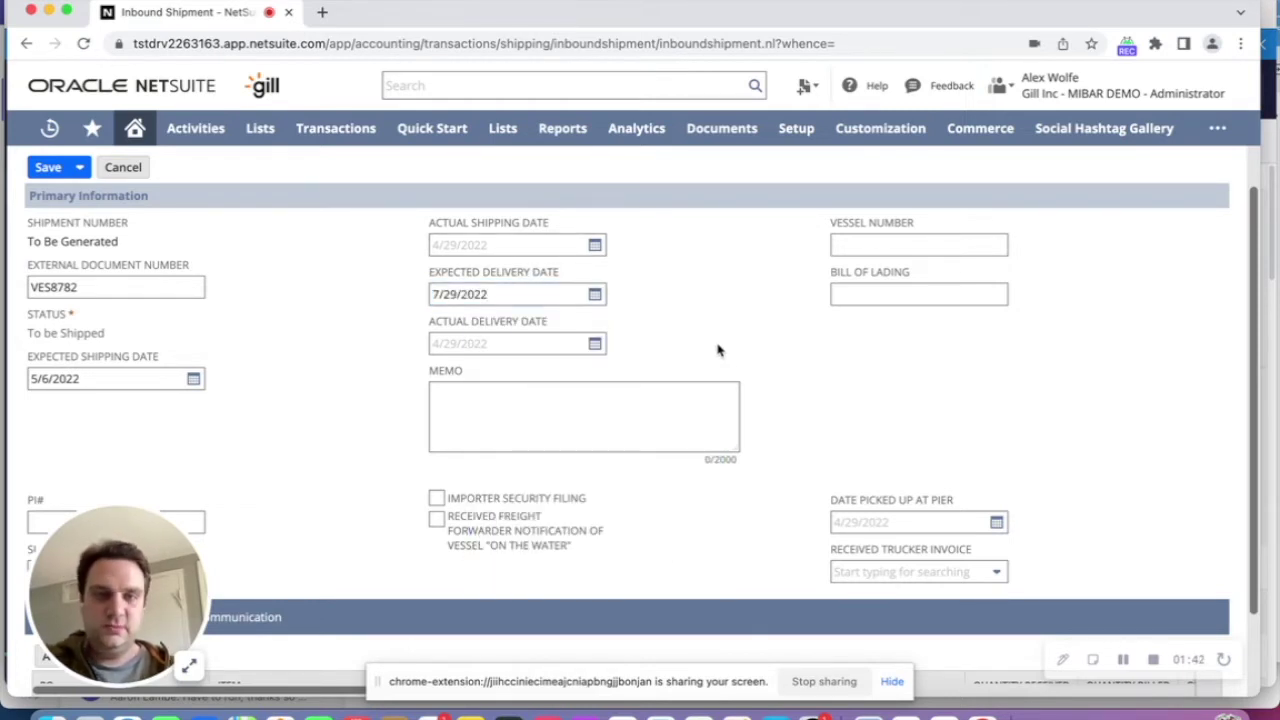
Enter vessel number JE827
{"action": "left_click", "coordinate": [910, 250]}
{"action": "type", "text": "J"}
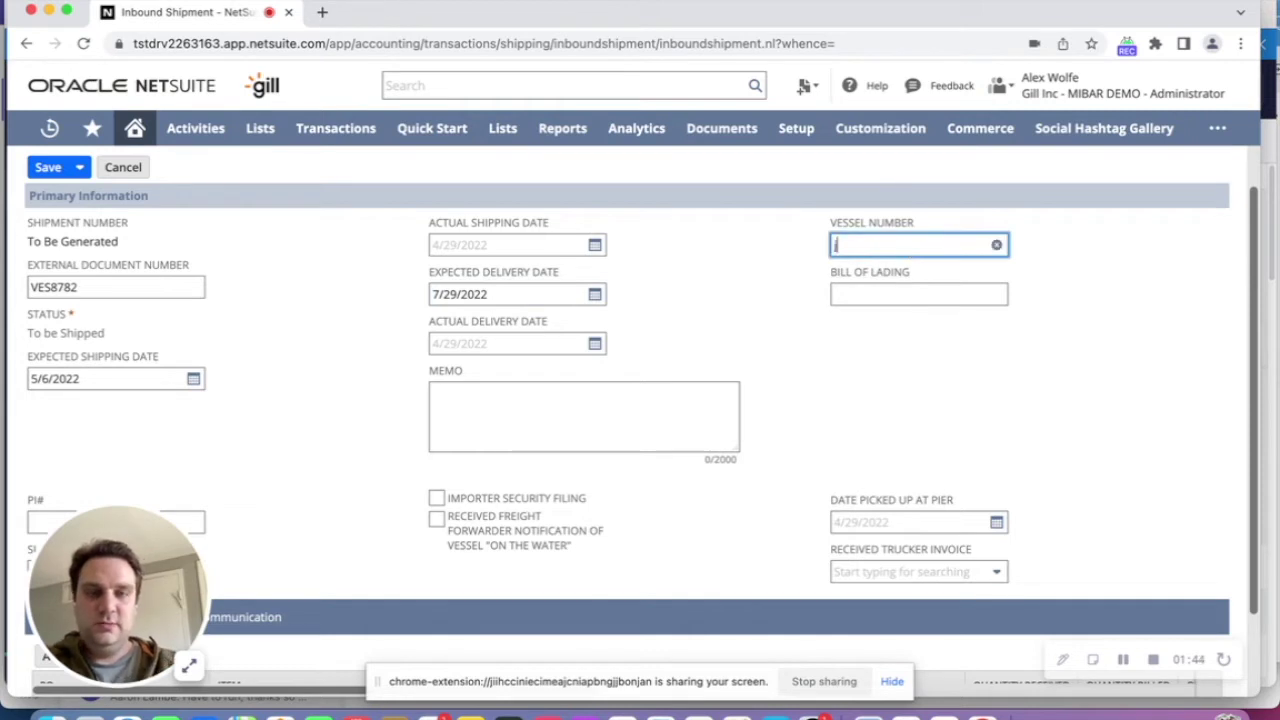
{"action": "key", "text": "BackSpace"}
{"action": "type", "text": "JE827"}
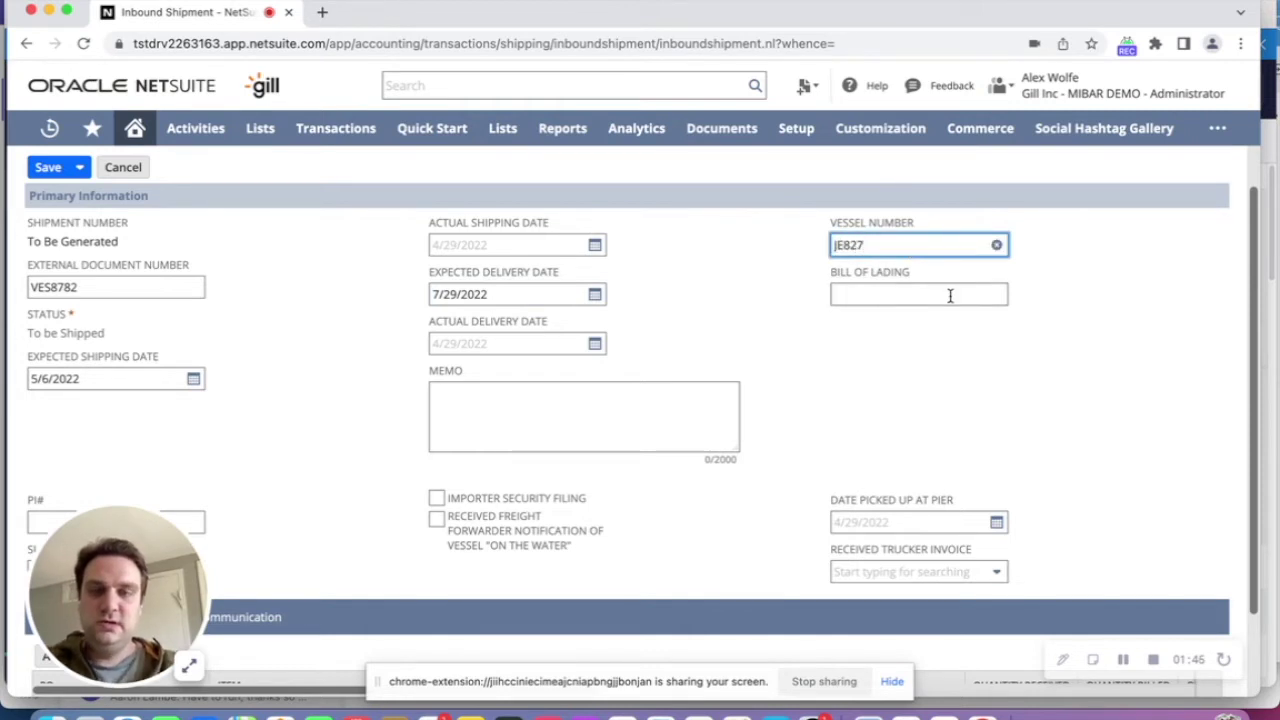
{"action": "left_click", "coordinate": [926, 361]}
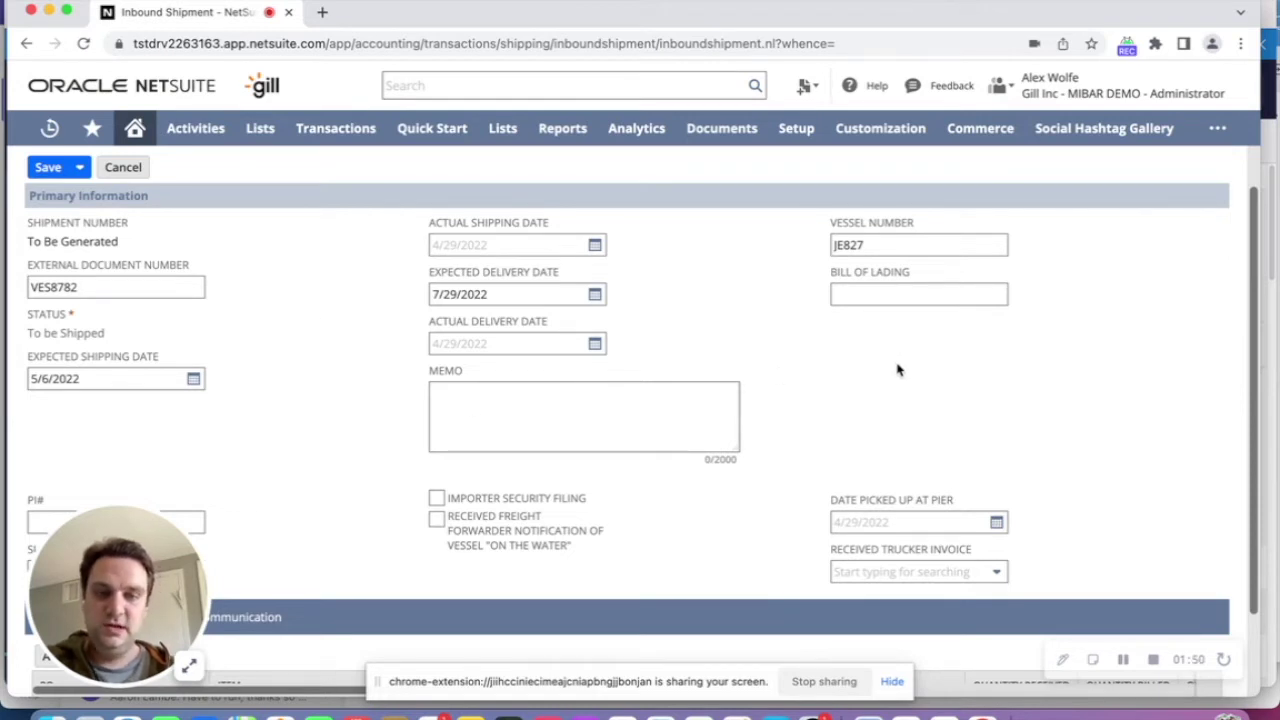
{"action": "scroll", "coordinate": [897, 366], "scroll_direction": "down", "scroll_amount": 2}
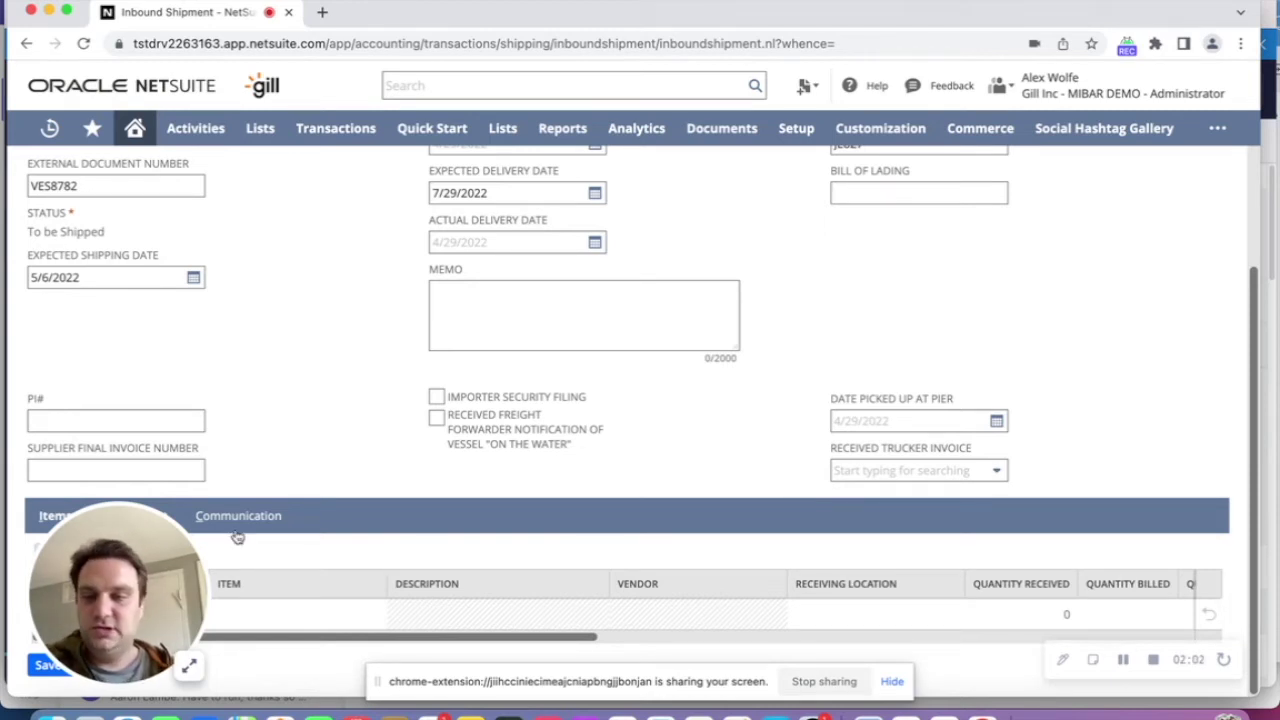
In Add PO Items, filter vendors Amazon and Alexander Valley Vineyards and list their purchase orders
{"action": "left_click_drag", "start_coordinate": [140, 560], "coordinate": [117, 101]}
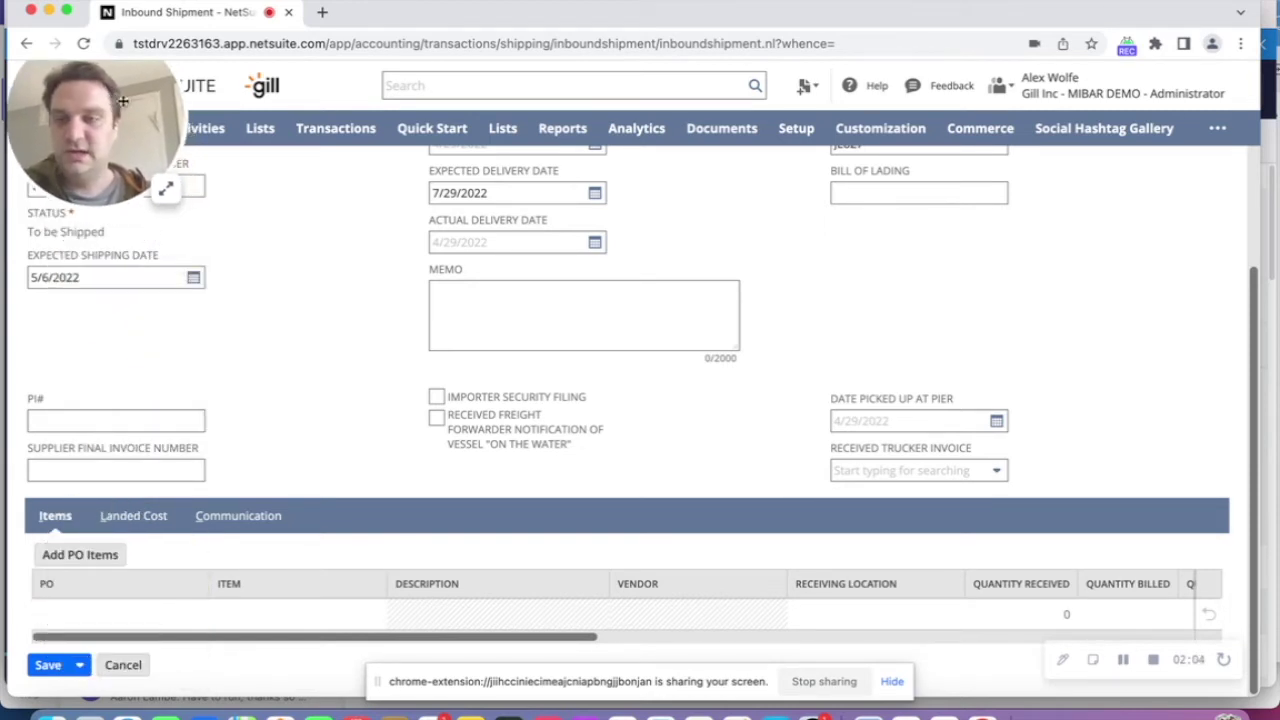
{"action": "left_click", "coordinate": [117, 562]}
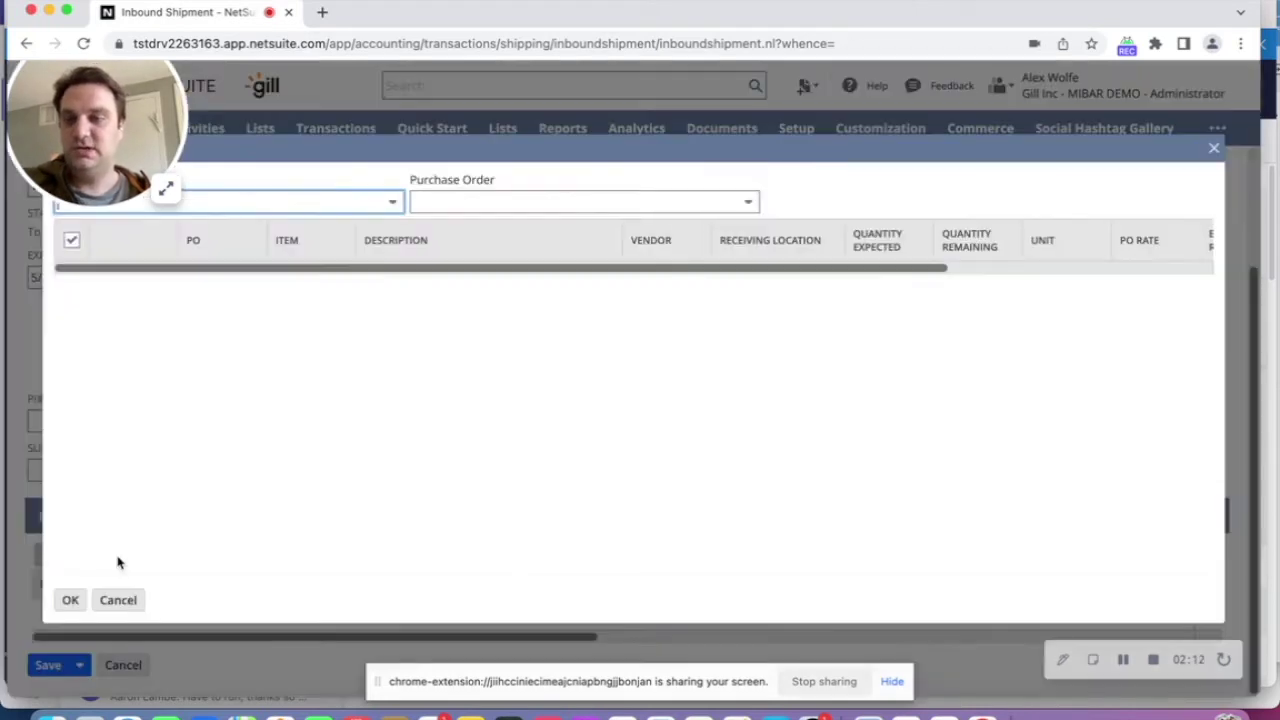
{"action": "left_click_drag", "start_coordinate": [126, 127], "coordinate": [1159, 597]}
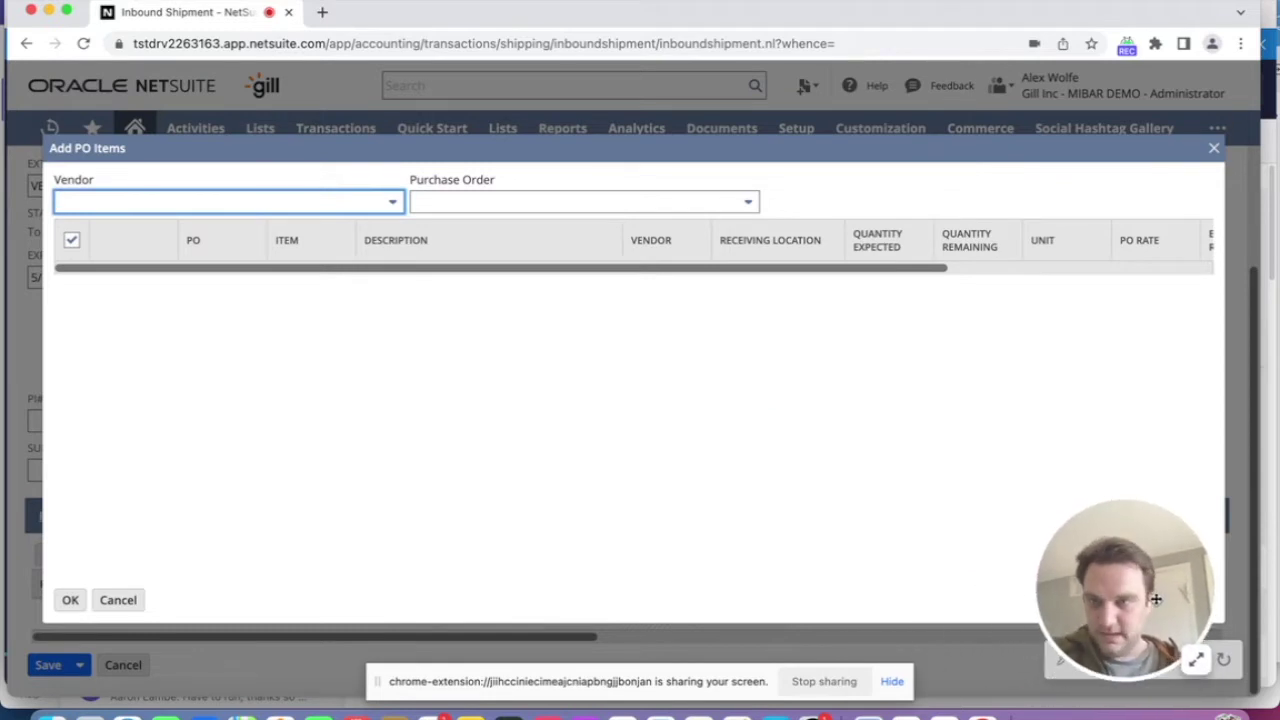
{"action": "left_click", "coordinate": [390, 205]}
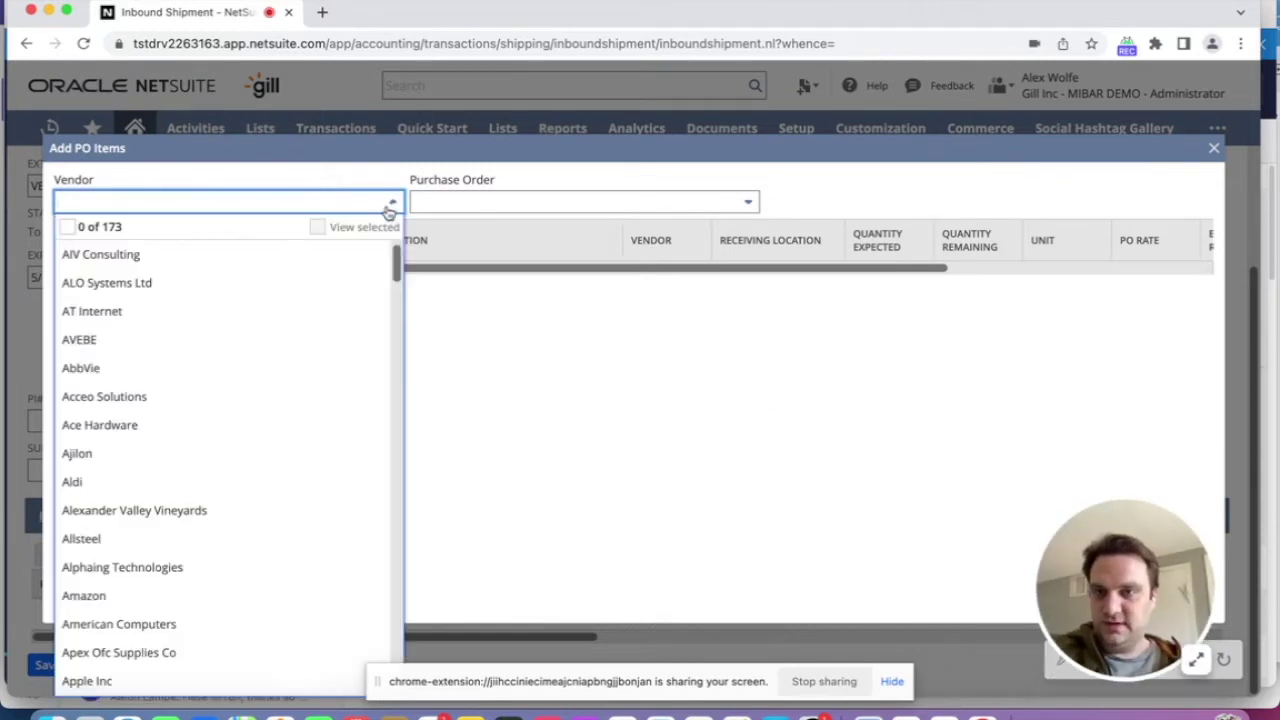
{"action": "left_click", "coordinate": [131, 597]}
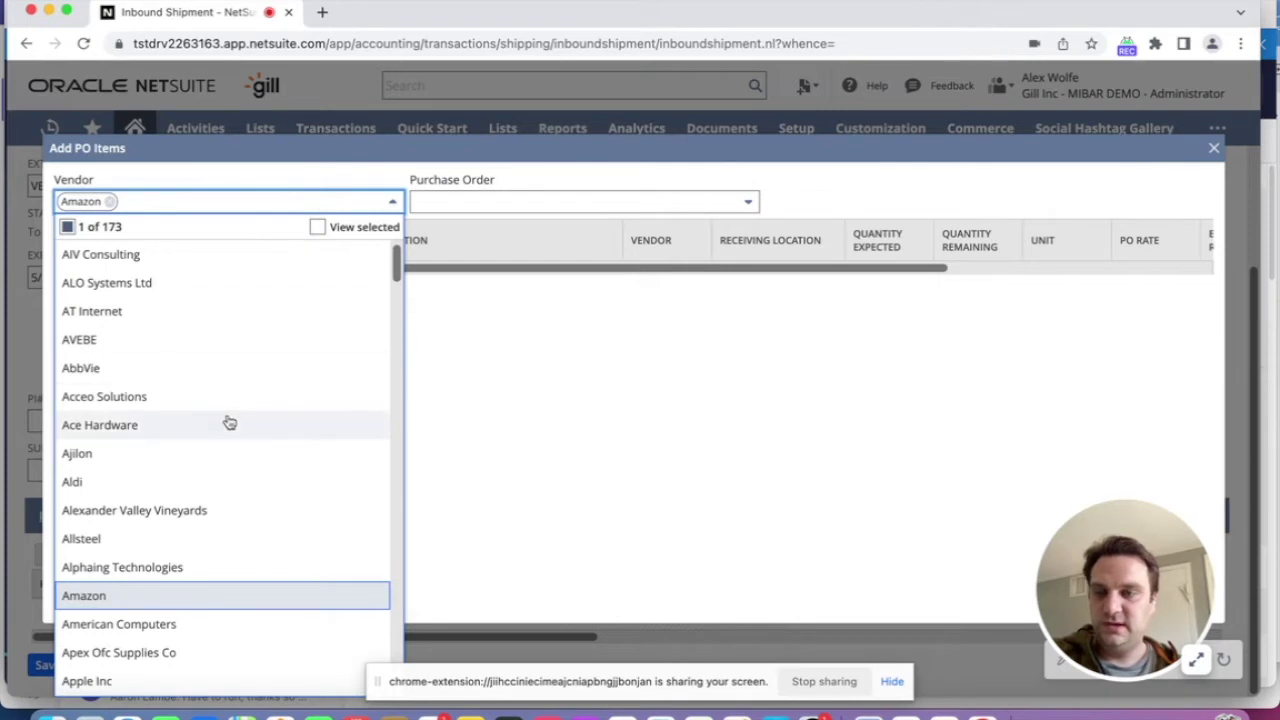
{"action": "left_click", "coordinate": [171, 511]}
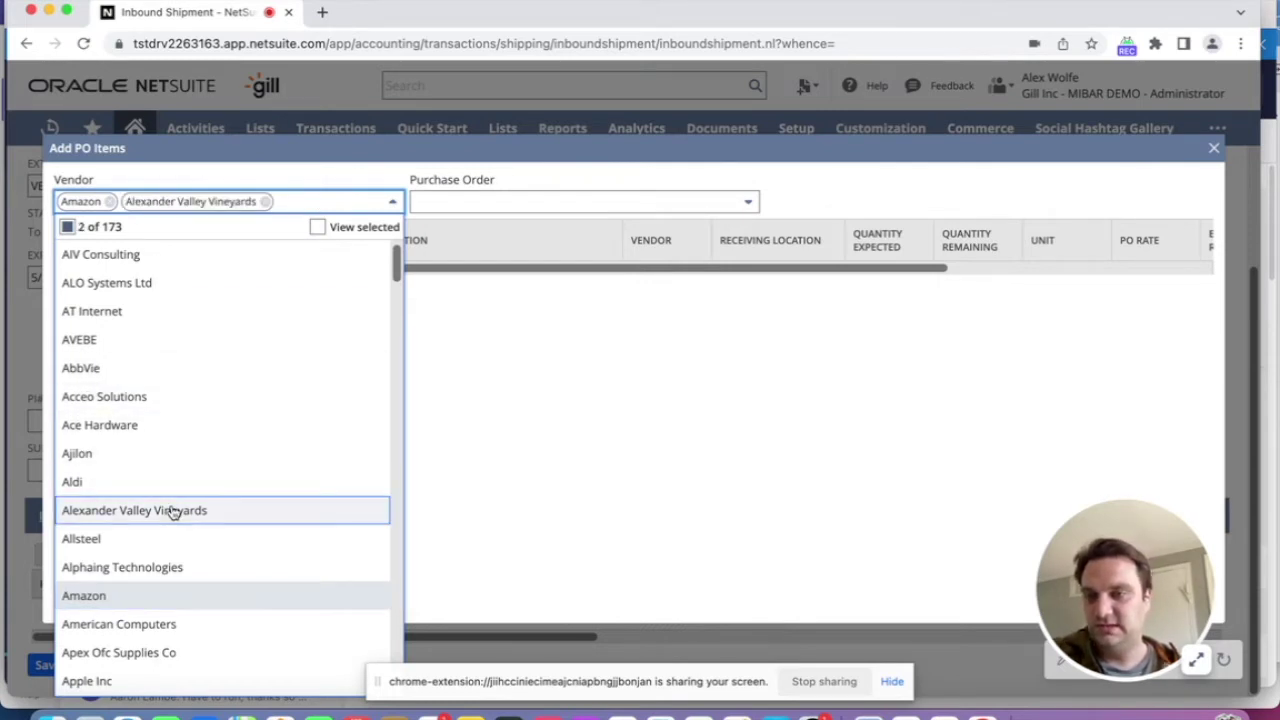
{"action": "left_click", "coordinate": [392, 201]}
{"action": "left_click", "coordinate": [479, 200]}
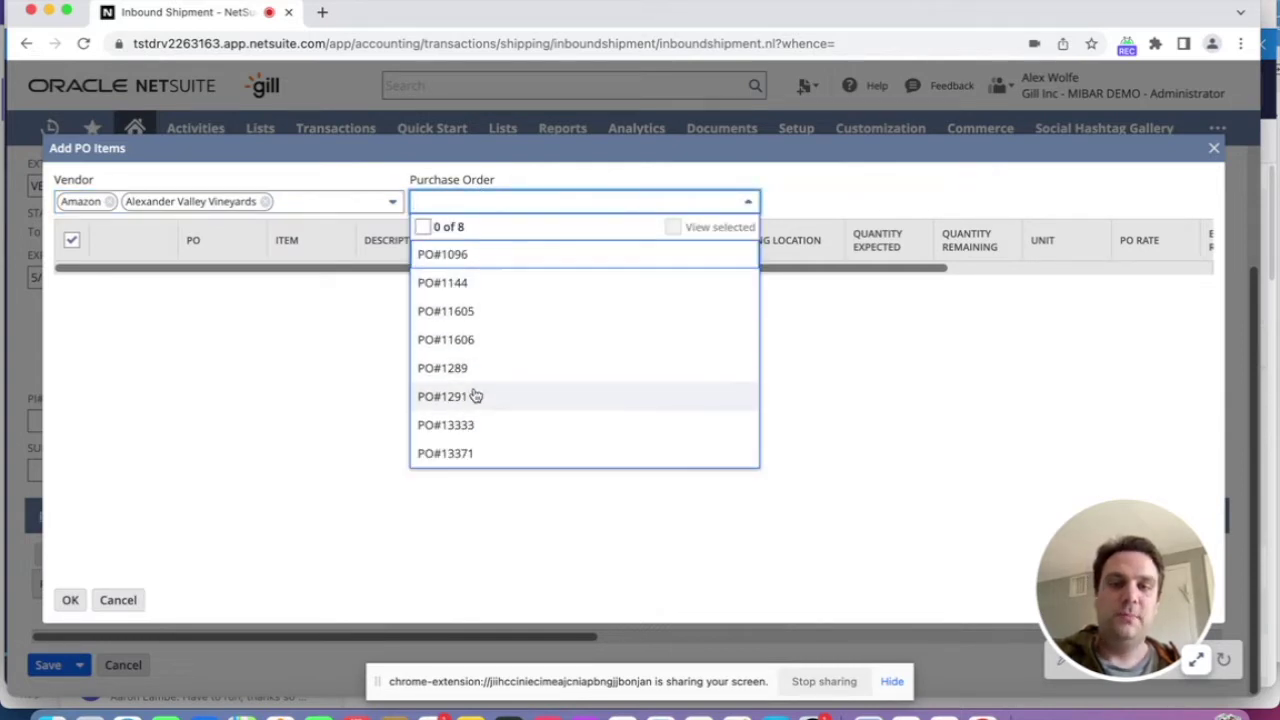
Keep only Amazon as vendor and select PO#1291, PO#13333 and PO#1289
{"action": "left_click", "coordinate": [270, 206]}
{"action": "left_click", "coordinate": [266, 202]}
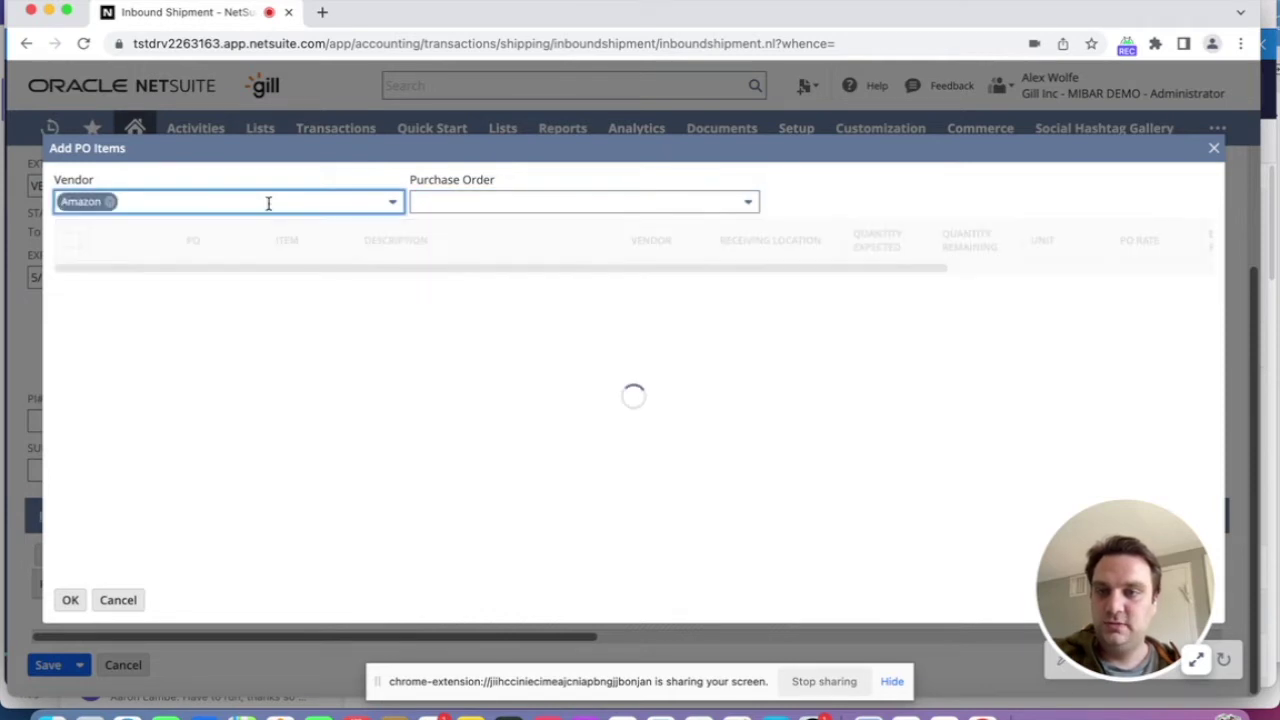
{"action": "left_click", "coordinate": [534, 204]}
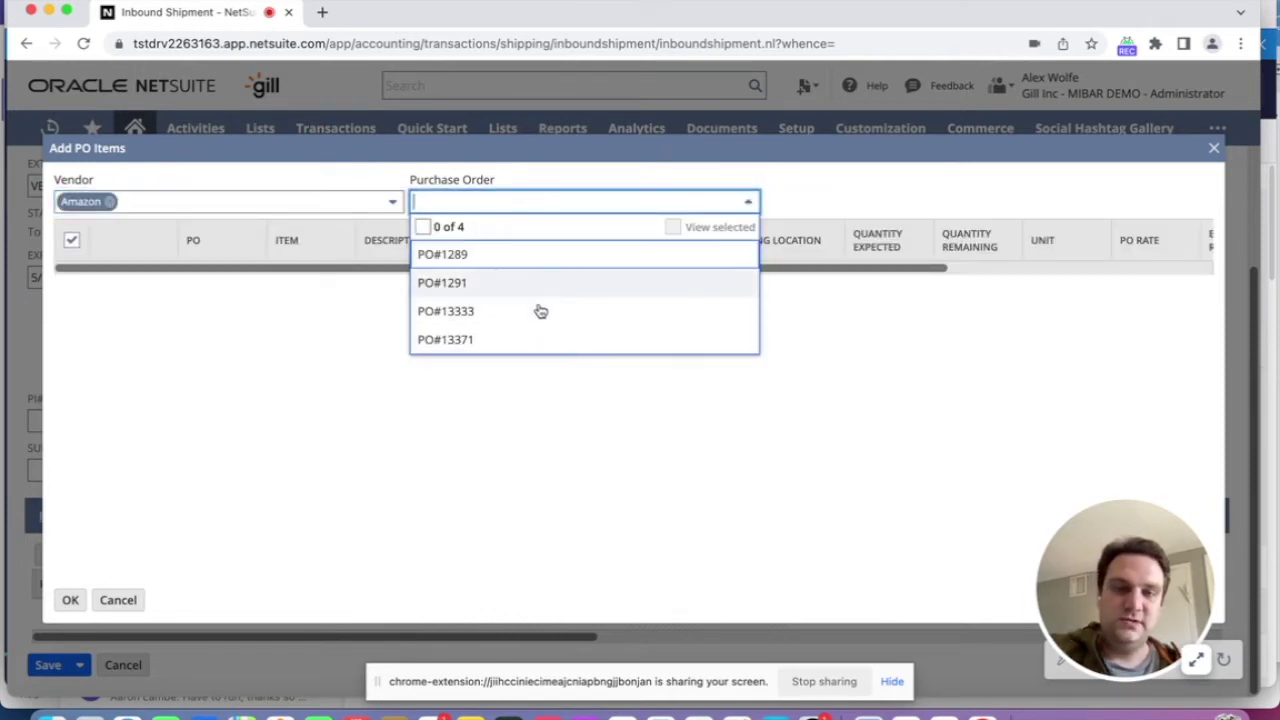
{"action": "left_click", "coordinate": [476, 290]}
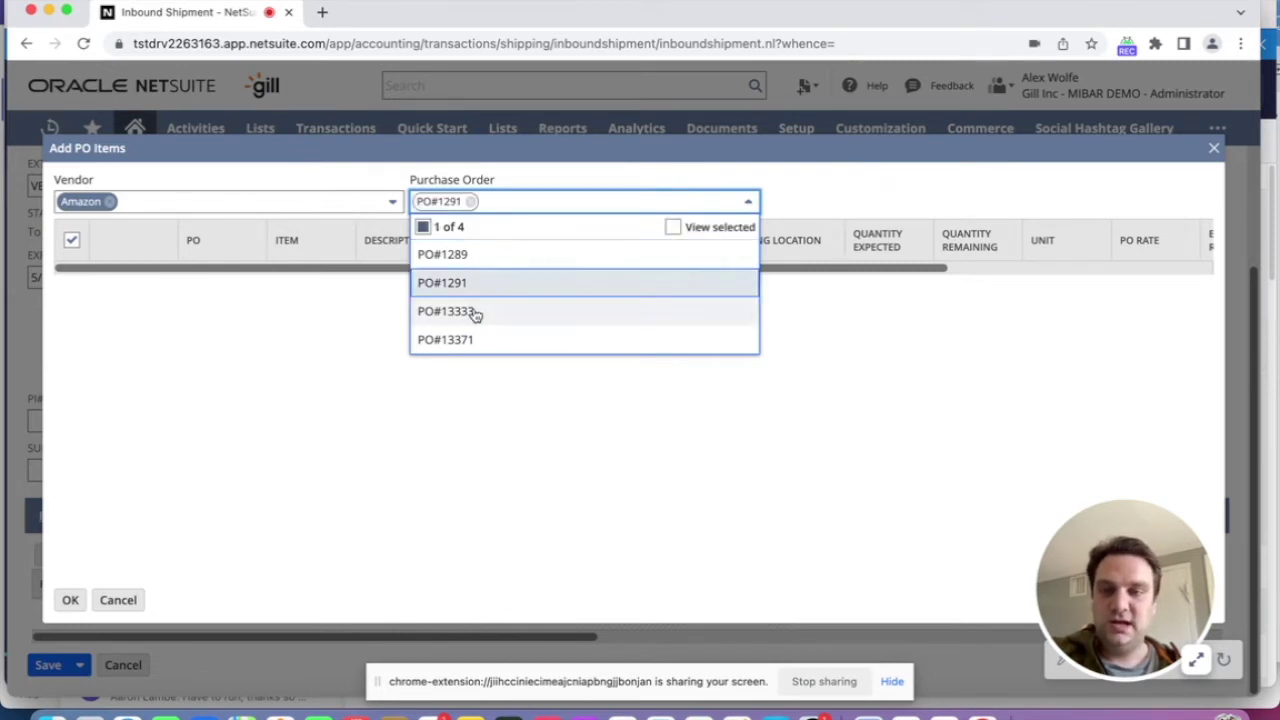
{"action": "right_click", "coordinate": [470, 311]}
{"action": "left_click", "coordinate": [463, 316]}
{"action": "left_click", "coordinate": [465, 313]}
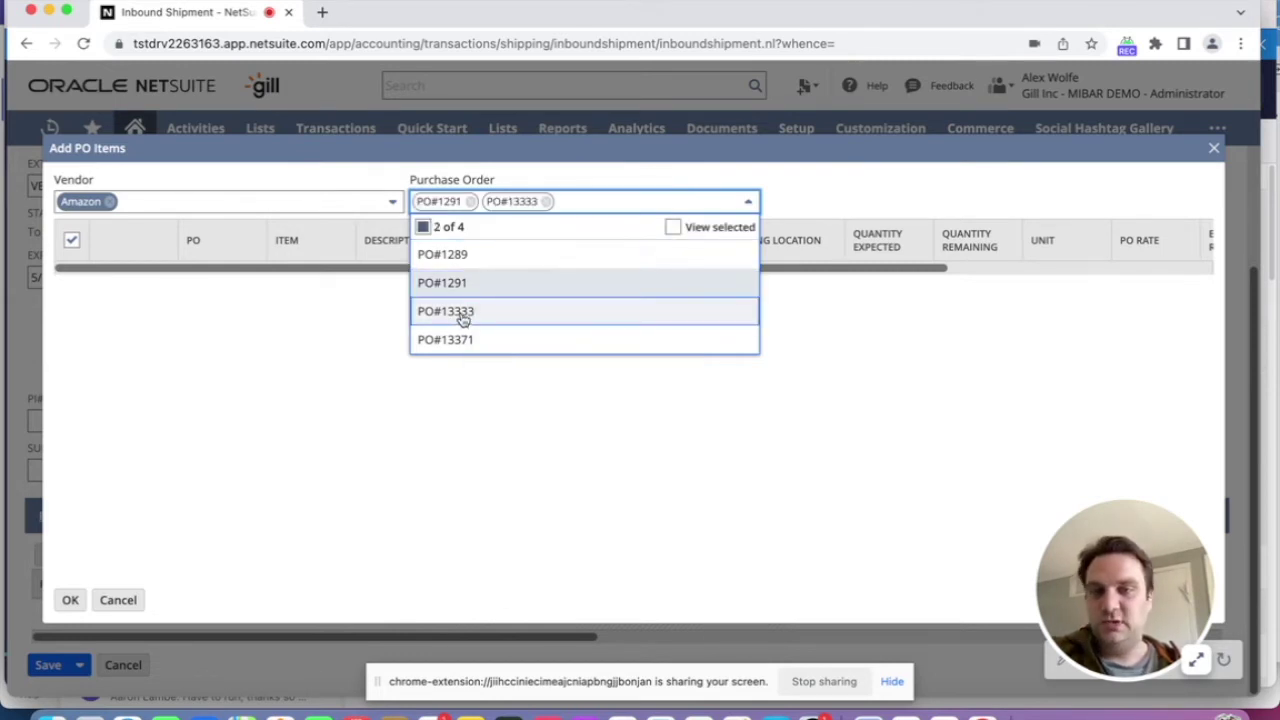
{"action": "left_click", "coordinate": [462, 262]}
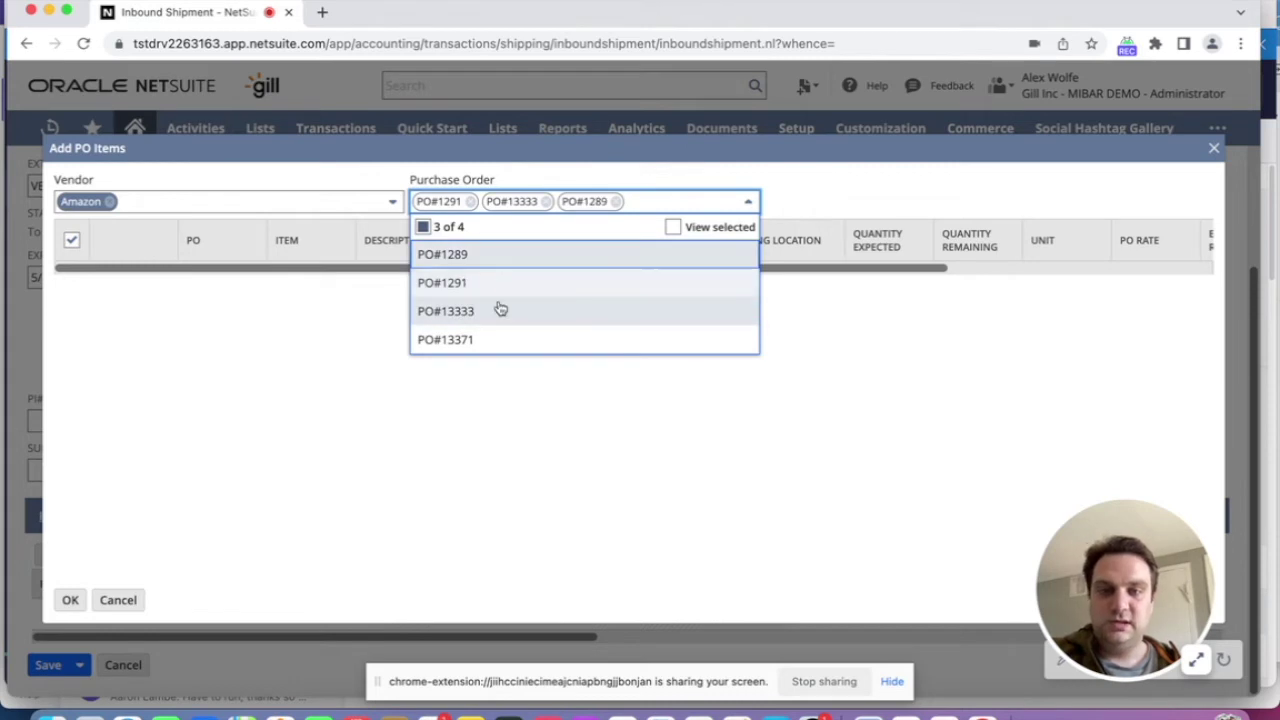
{"action": "left_click", "coordinate": [747, 205]}
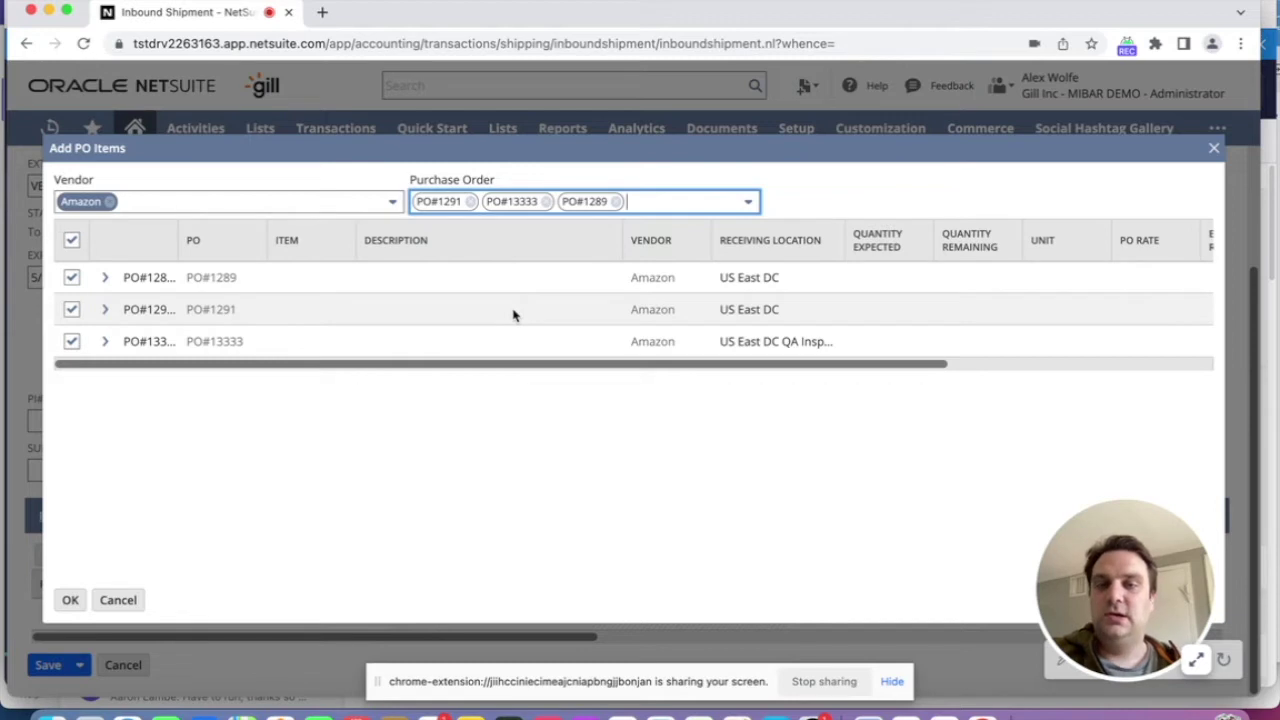
Expand the three POs and exclude PO#1289's 150-unit Kindle Fire line
{"action": "left_click", "coordinate": [104, 341]}
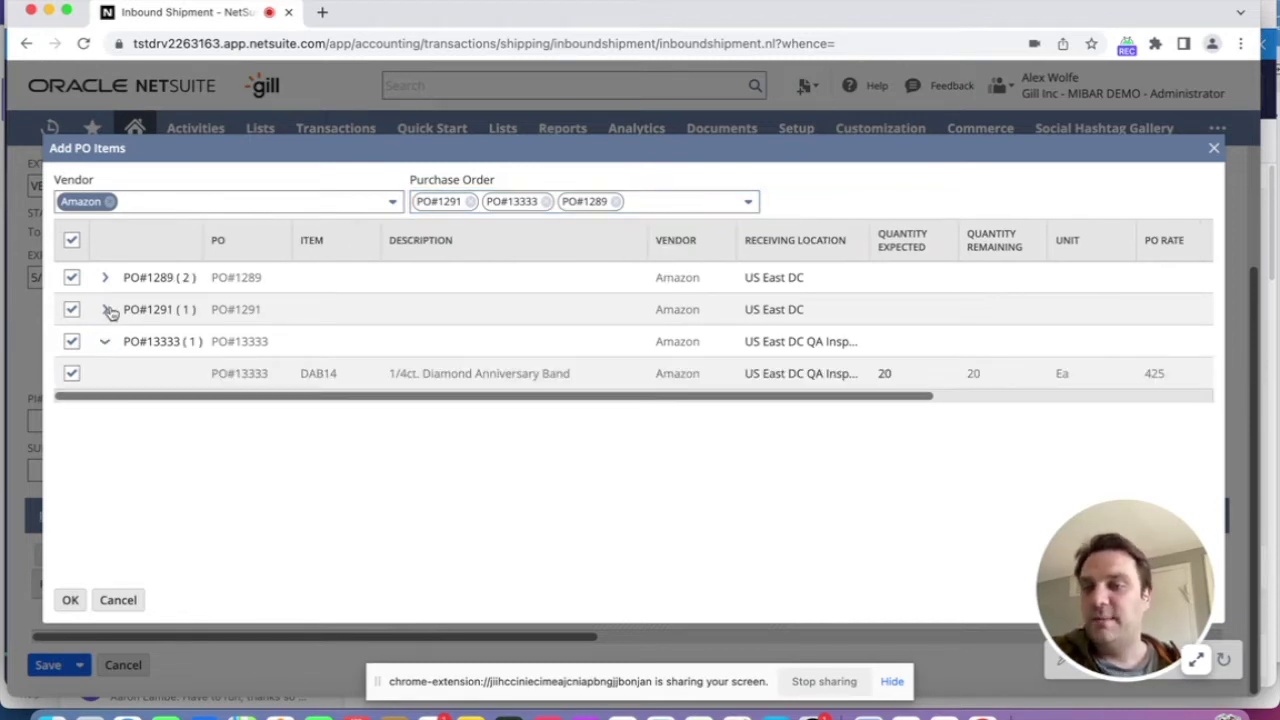
{"action": "left_click", "coordinate": [106, 310]}
{"action": "left_click", "coordinate": [104, 278]}
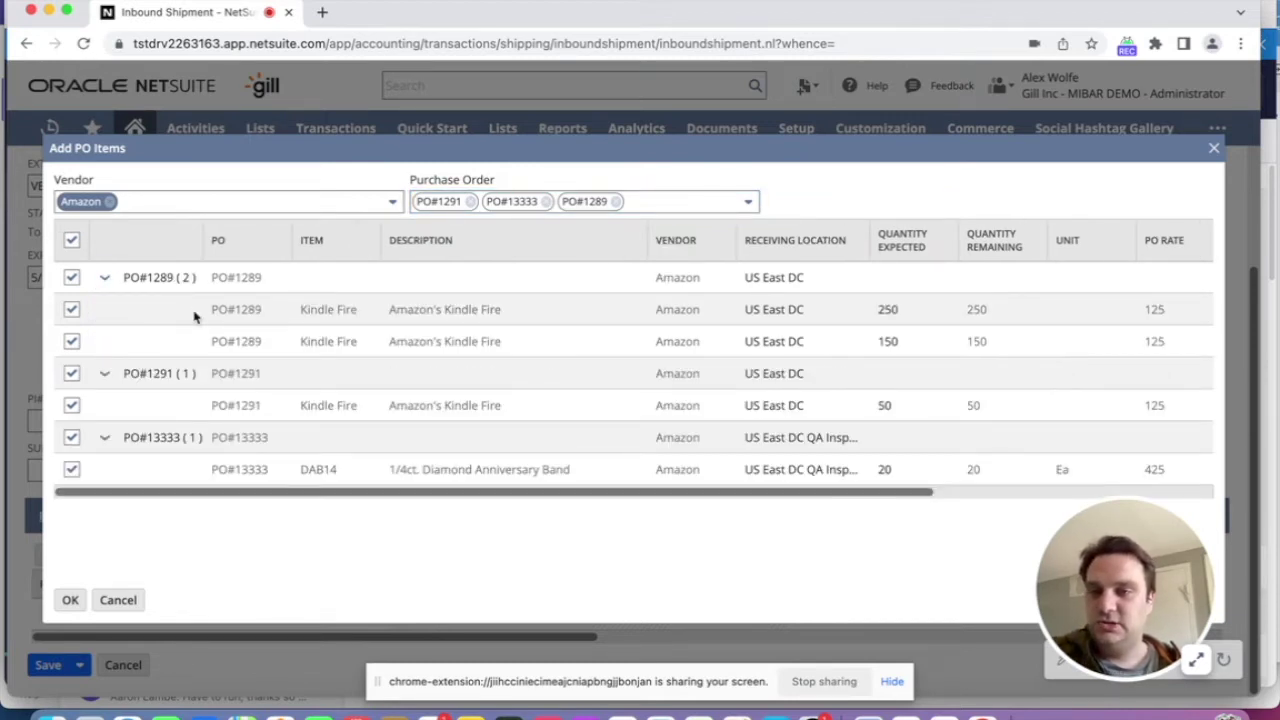
{"action": "left_click", "coordinate": [72, 342]}
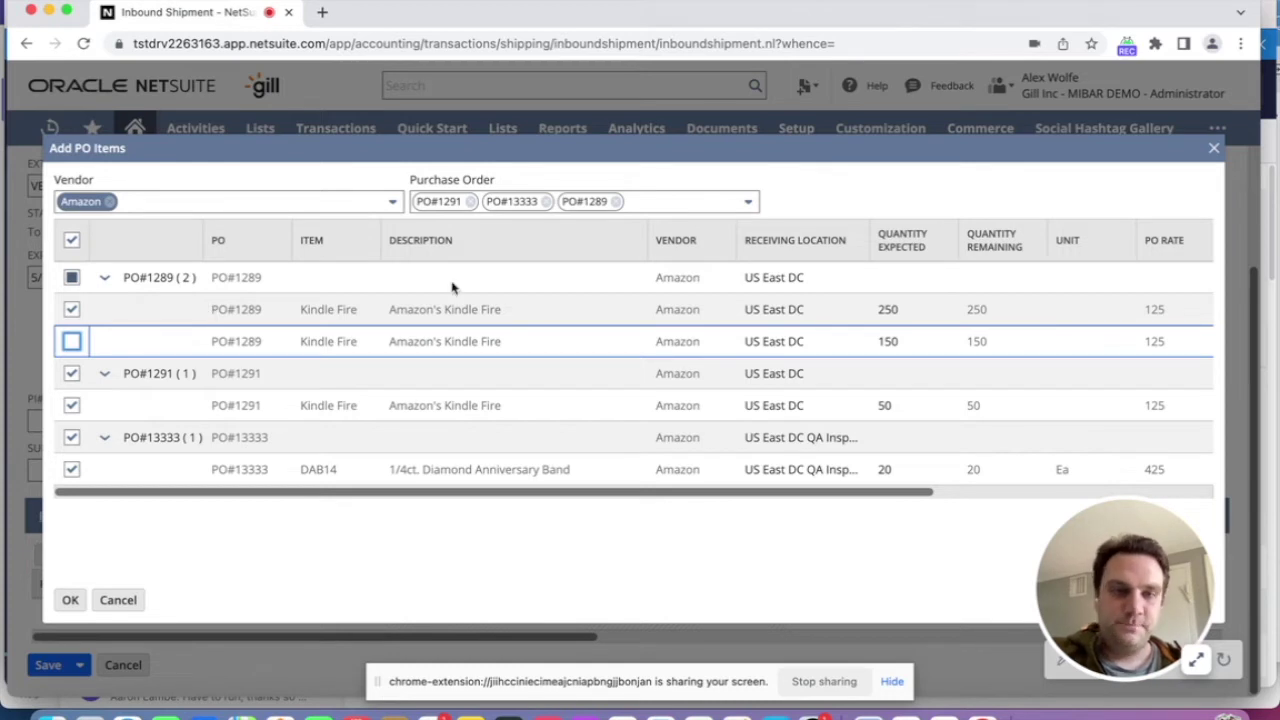
Set the 250-unit line's expected quantity to 200 and add the checked lines to the shipment
{"action": "left_click", "coordinate": [936, 310]}
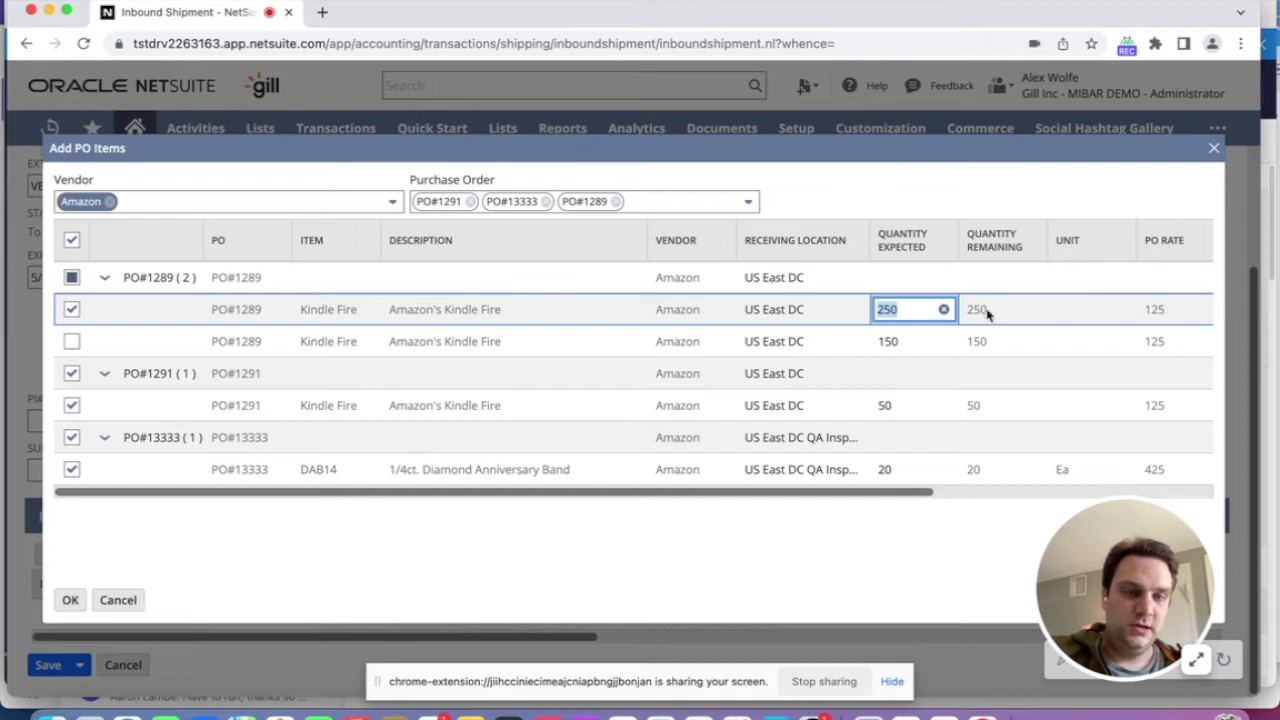
{"action": "type", "text": "200"}
{"action": "key", "text": "Tab"}
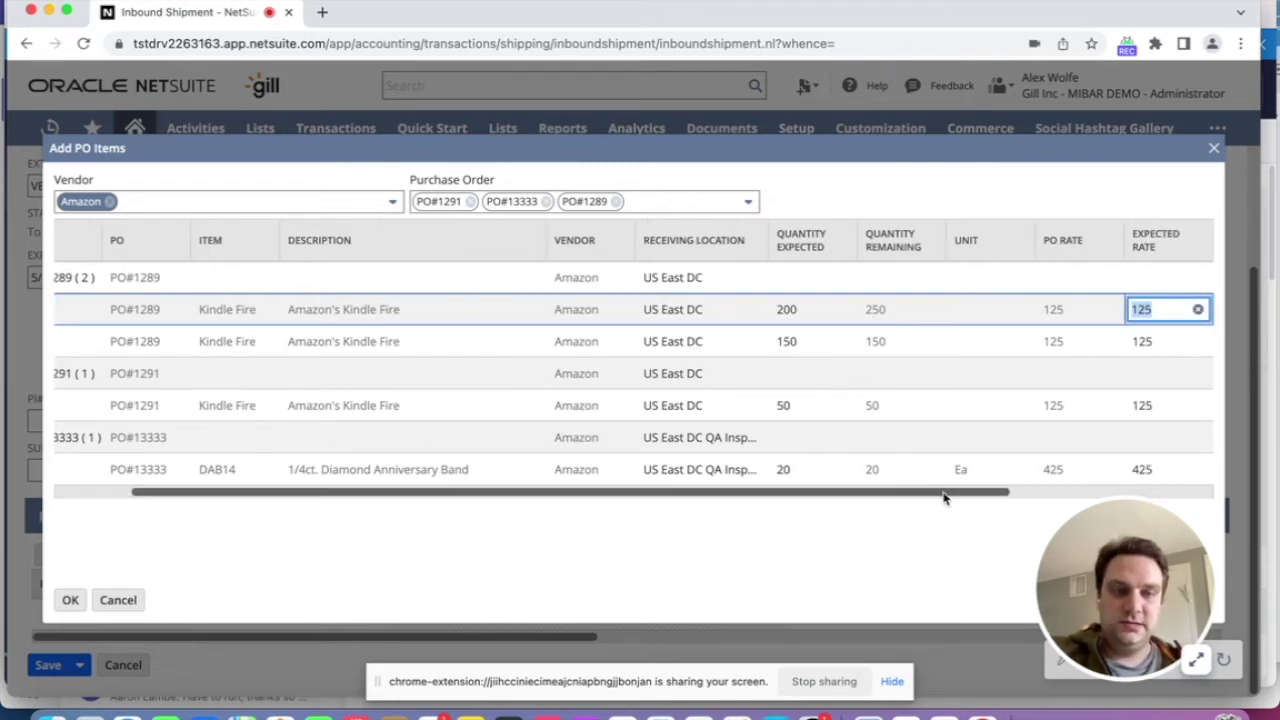
{"action": "scroll", "coordinate": [940, 495], "scroll_direction": "left", "scroll_amount": 1}
{"action": "left_click_drag", "start_coordinate": [937, 493], "coordinate": [856, 507]}
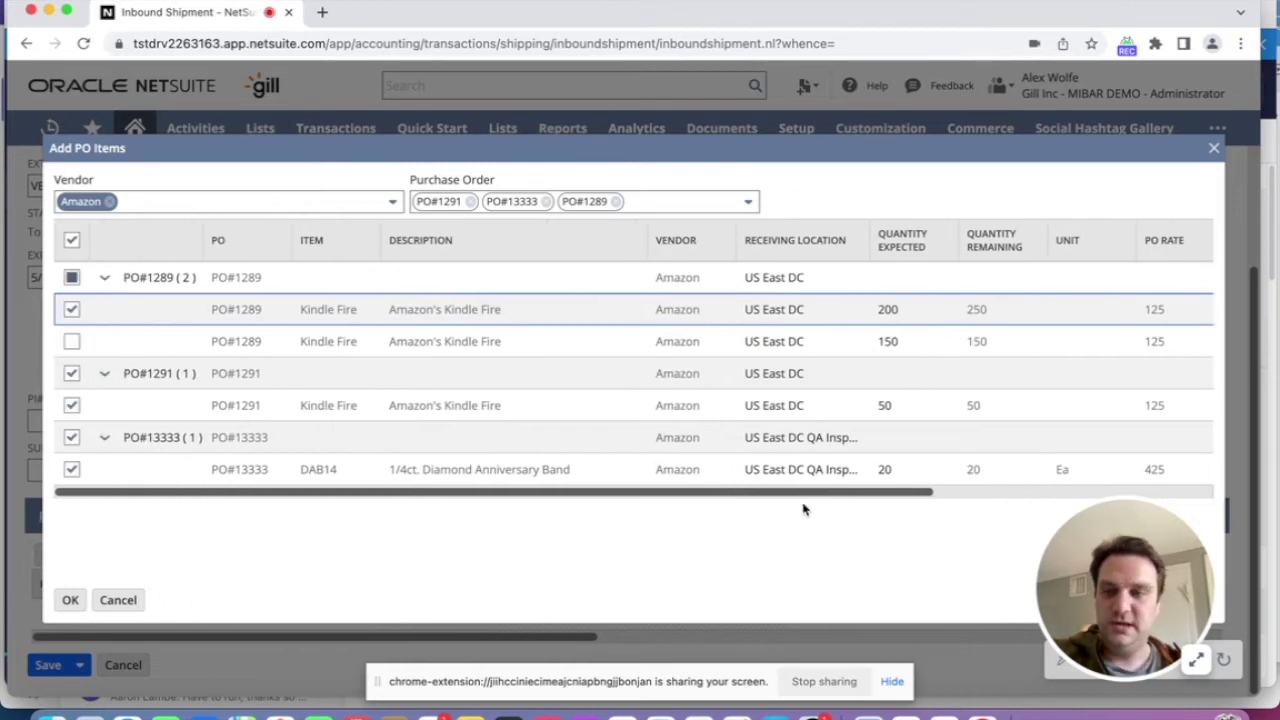
{"action": "left_click", "coordinate": [70, 600]}
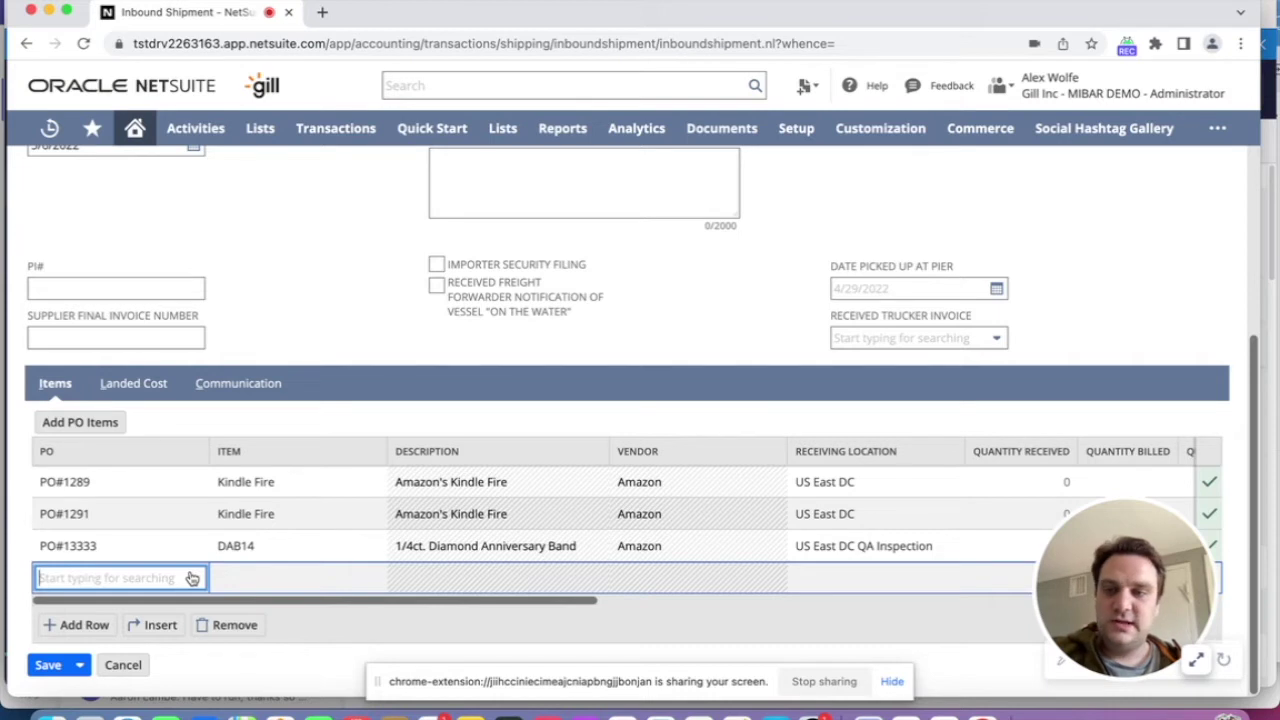
{"action": "left_click", "coordinate": [155, 390]}
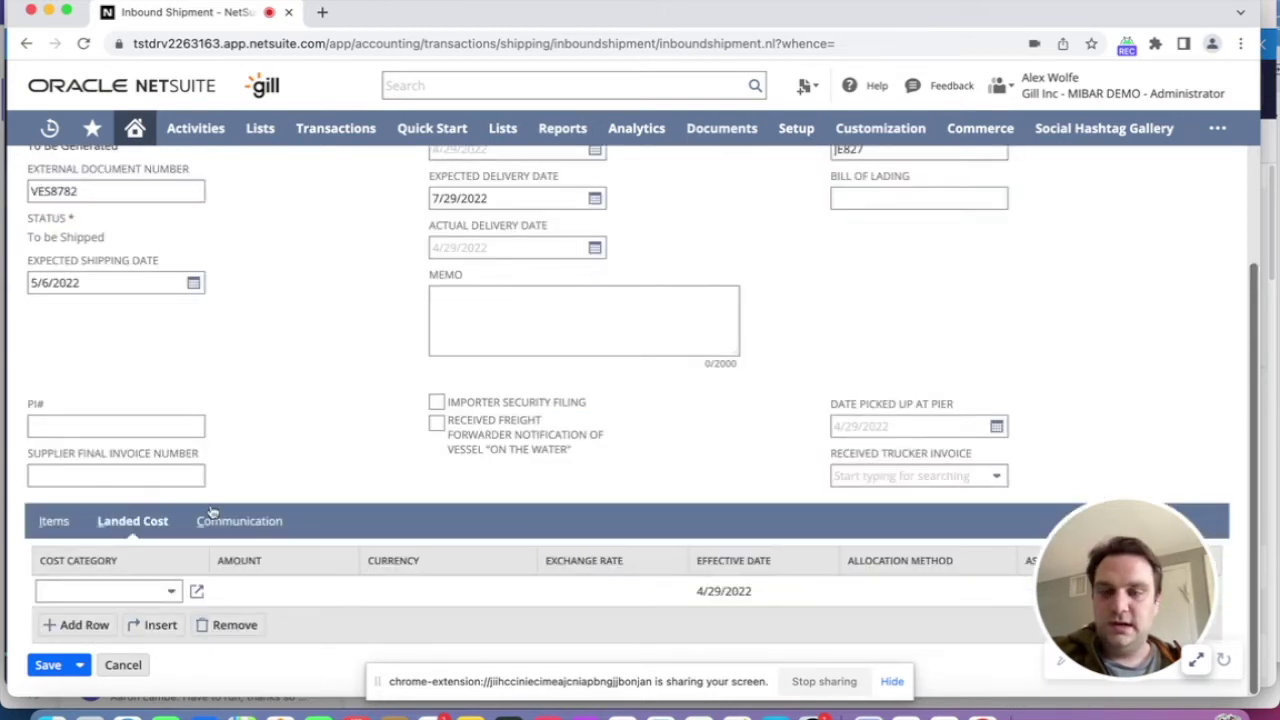
Set the landed cost category to Freight
{"action": "left_click", "coordinate": [167, 595]}
{"action": "left_click", "coordinate": [169, 594]}
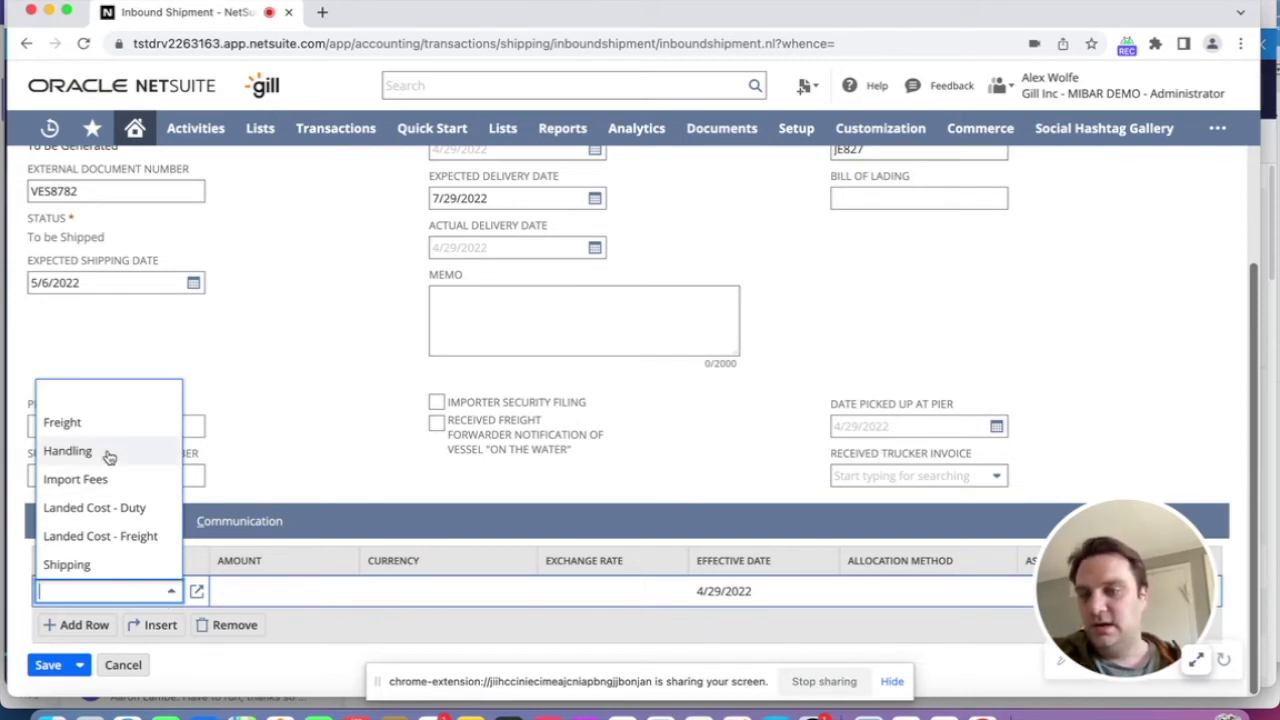
{"action": "left_click", "coordinate": [97, 424]}
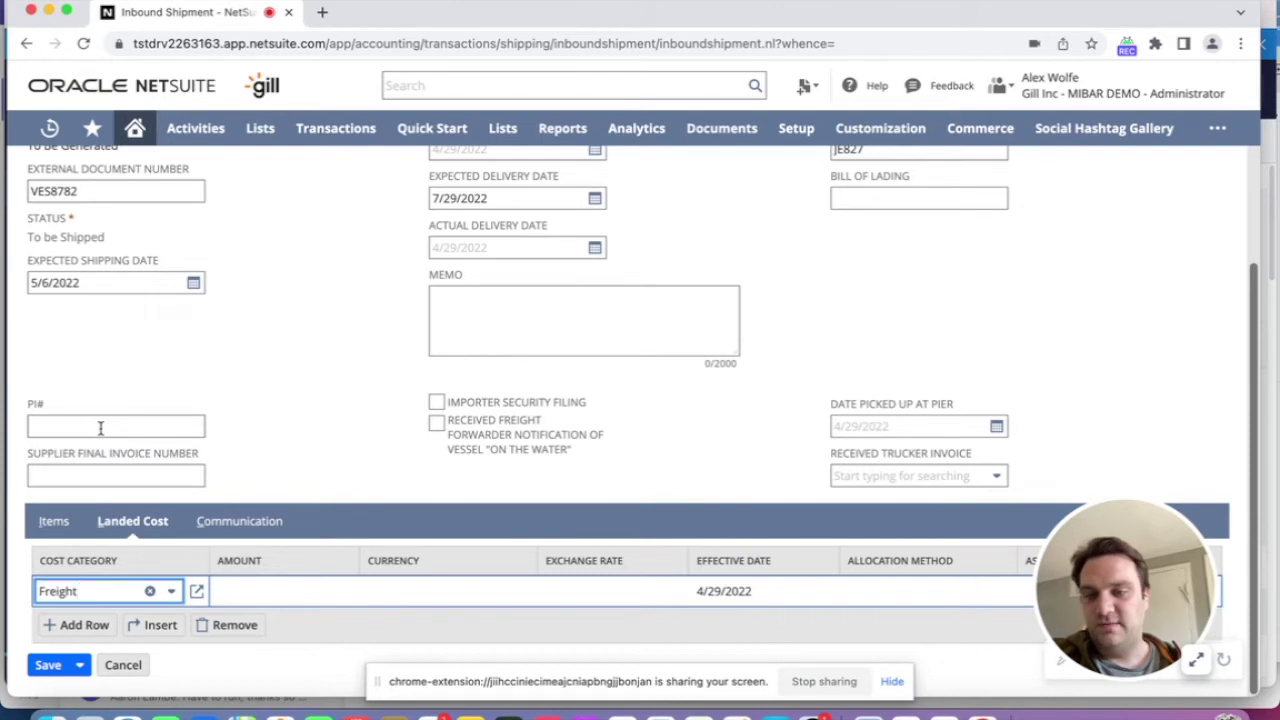
{"action": "left_click", "coordinate": [58, 524]}
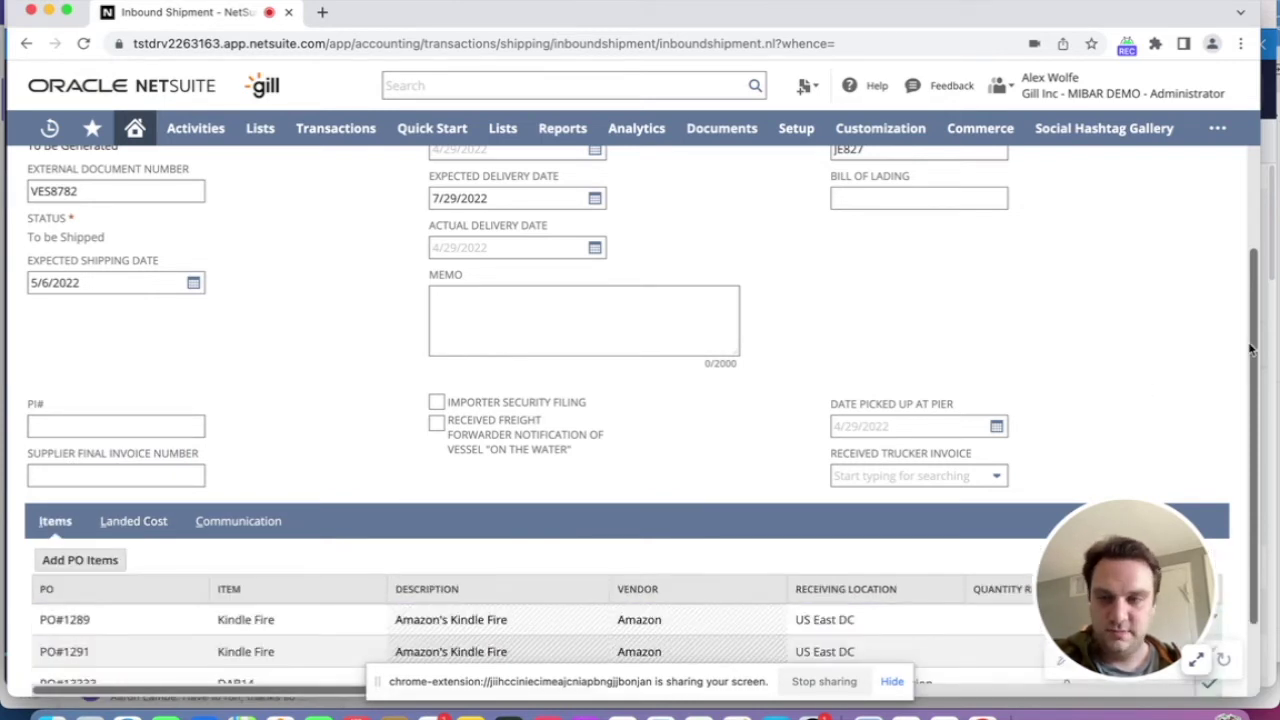
{"action": "scroll", "coordinate": [1200, 430], "scroll_direction": "down", "scroll_amount": 2}
{"action": "left_click_drag", "start_coordinate": [1148, 505], "coordinate": [1152, 211]}
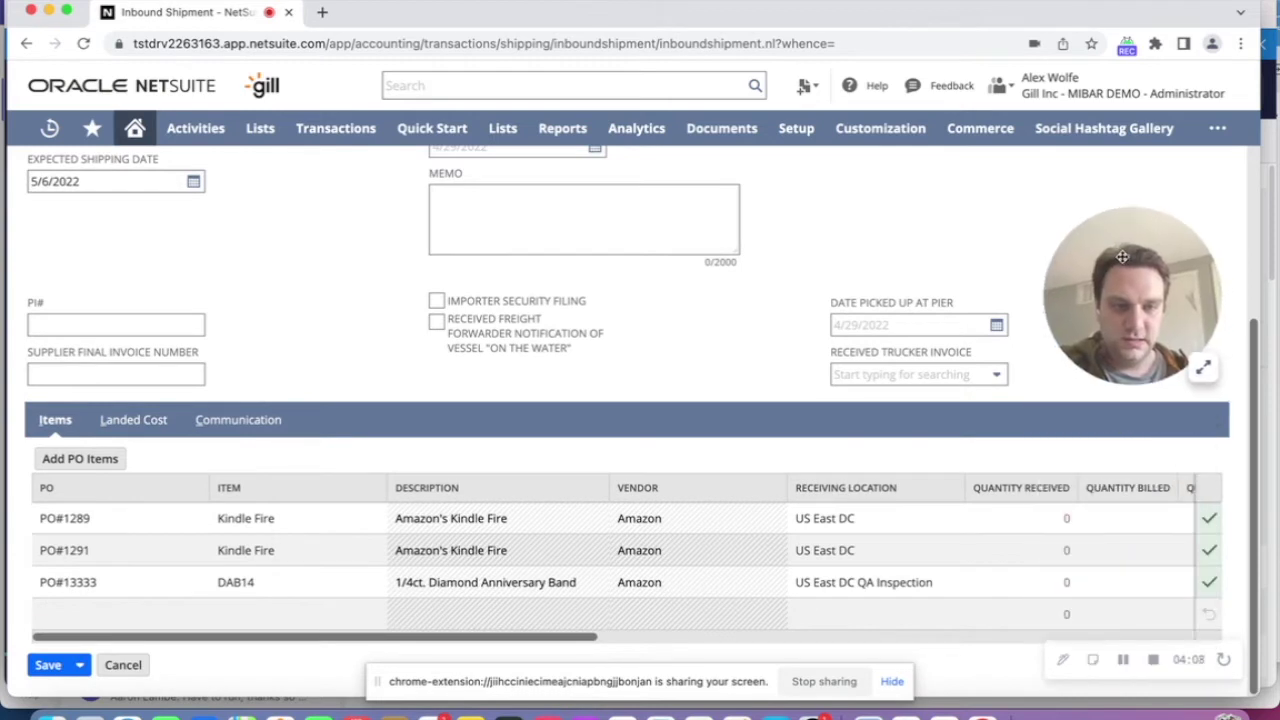
{"action": "left_click_drag", "start_coordinate": [549, 638], "coordinate": [466, 640]}
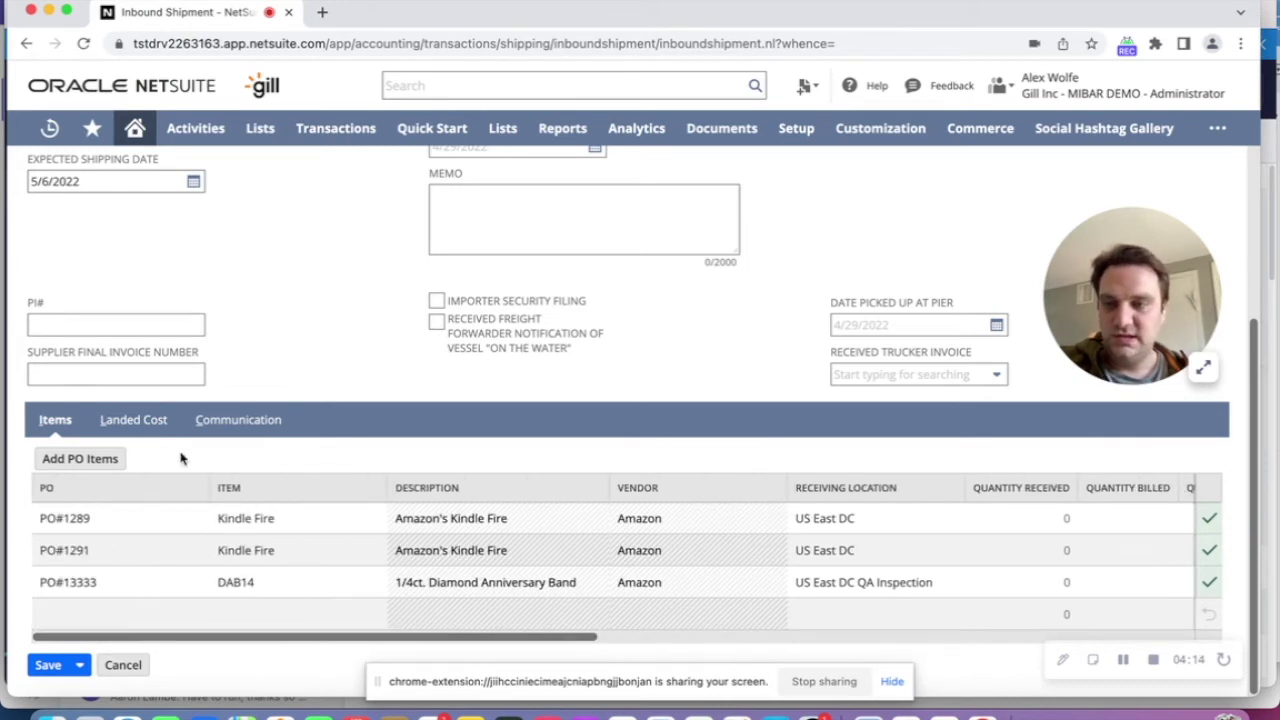
{"action": "left_click", "coordinate": [136, 428]}
Give the freight cost amount 2,700 in USD, allocated by Quantity
{"action": "left_click", "coordinate": [340, 627]}
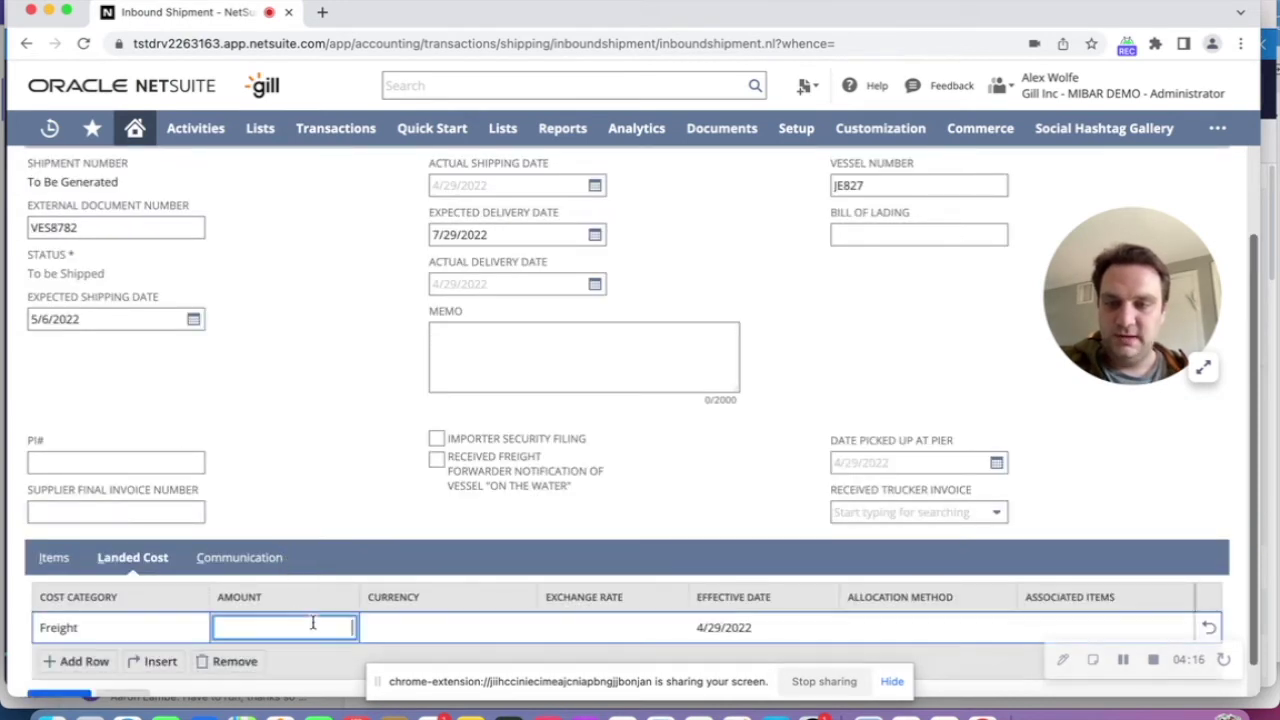
{"action": "type", "text": "2700"}
{"action": "key", "text": "Tab"}
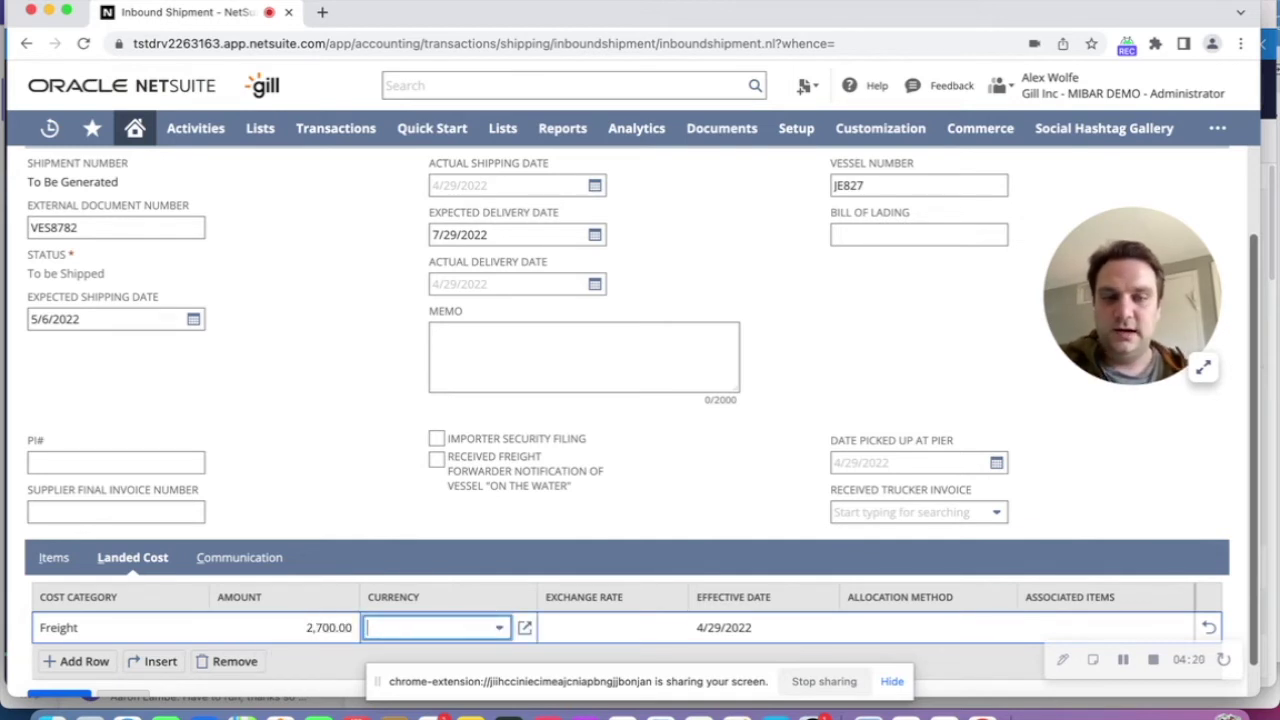
{"action": "left_click", "coordinate": [499, 628]}
{"action": "left_click", "coordinate": [466, 601]}
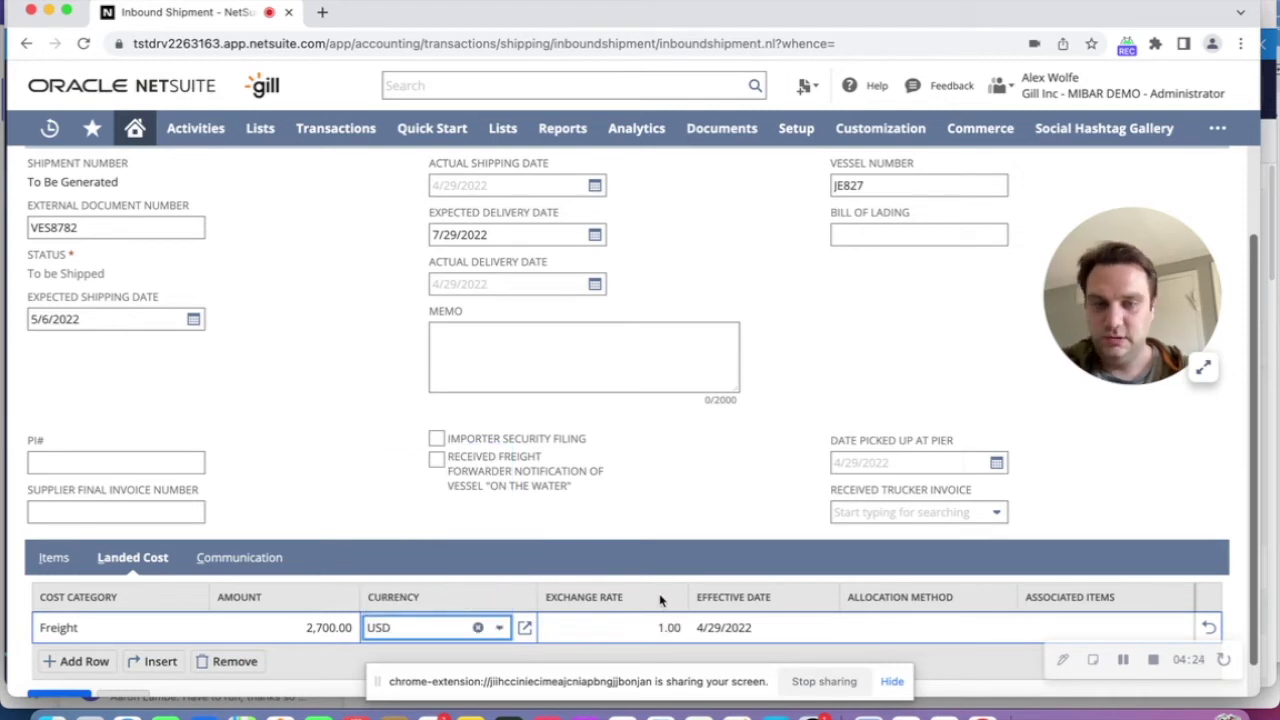
{"action": "left_click", "coordinate": [876, 627]}
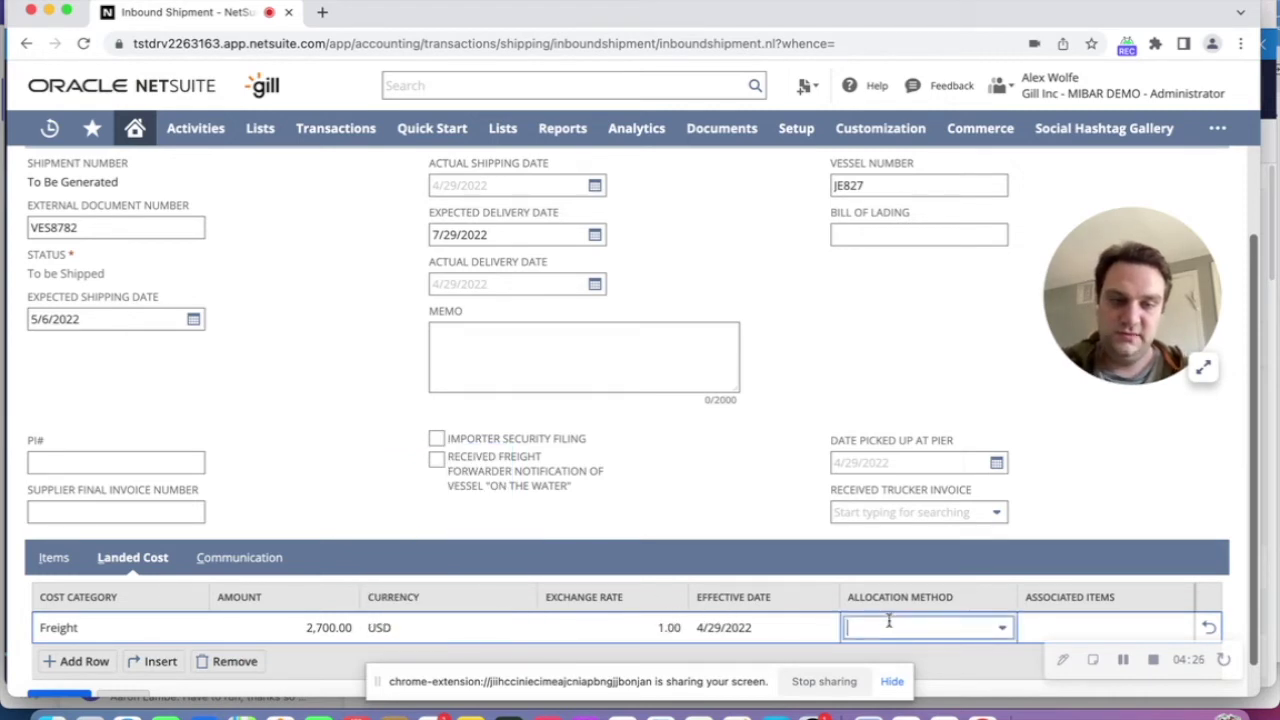
{"action": "left_click", "coordinate": [1002, 627]}
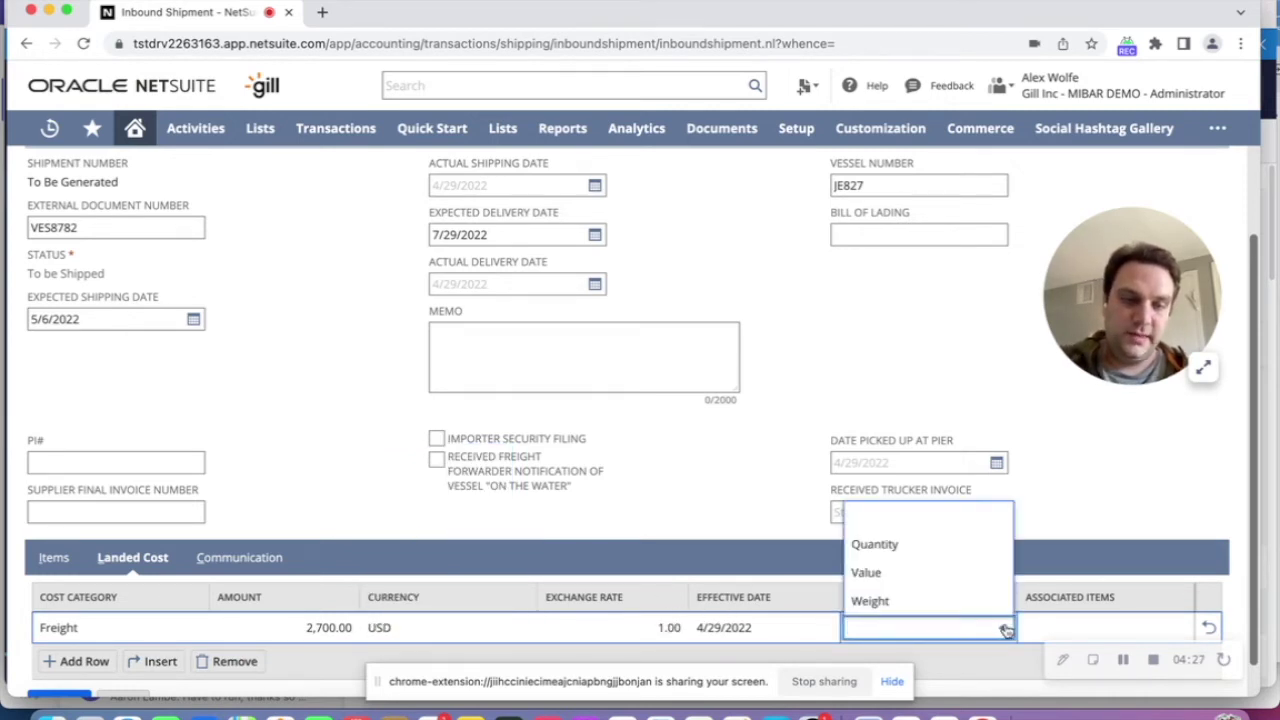
{"action": "left_click", "coordinate": [939, 552]}
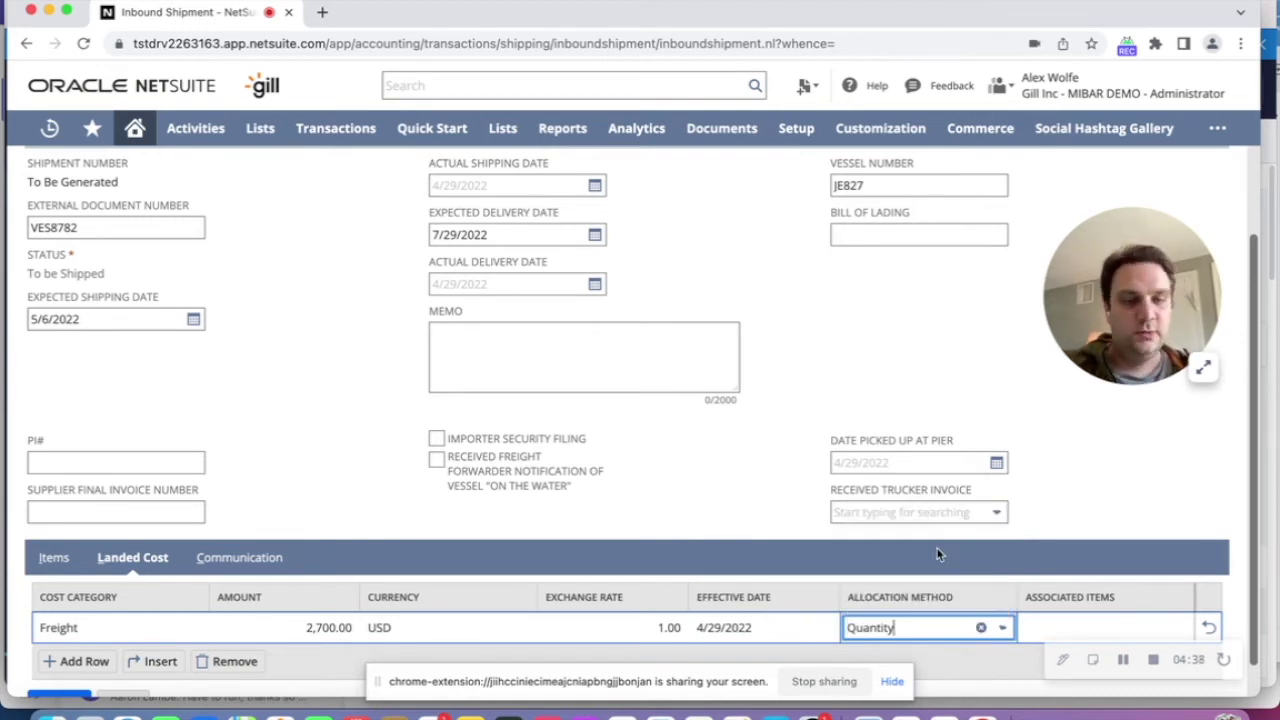
Associate the PO#1289 and PO#1291 Kindle Fire items with the freight line and save the shipment
{"action": "left_click", "coordinate": [1079, 628]}
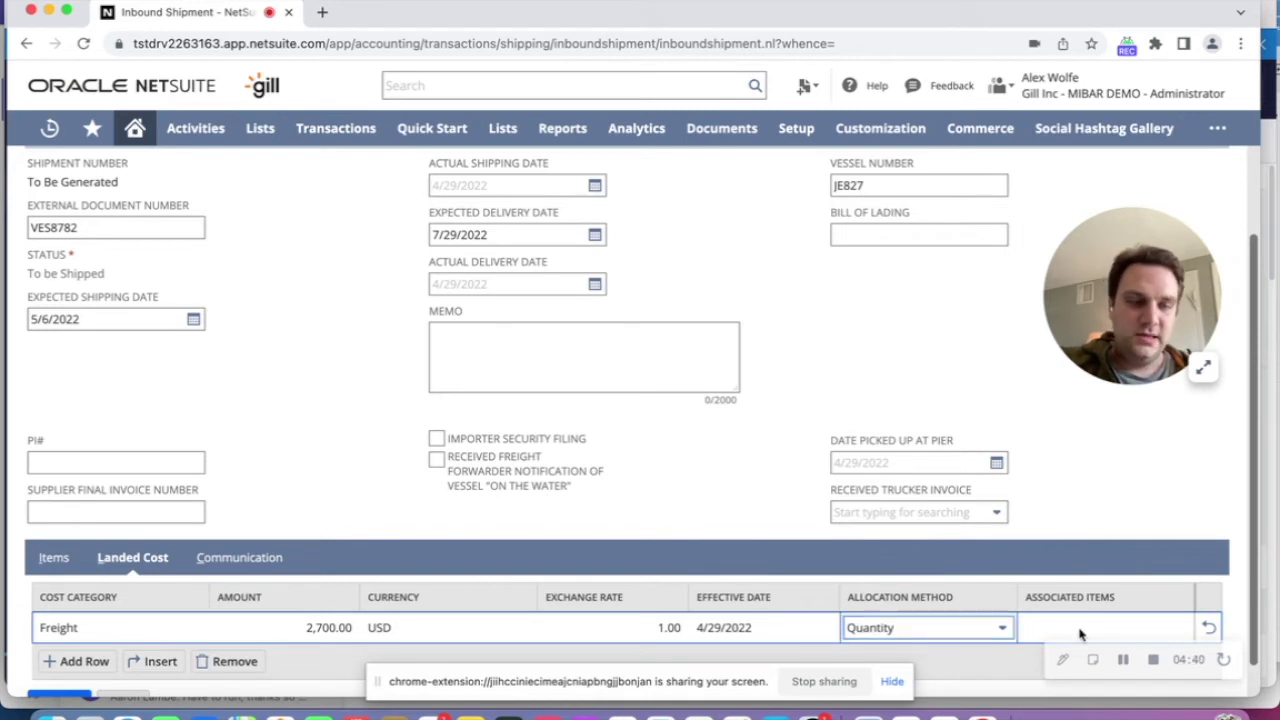
{"action": "left_click", "coordinate": [1177, 630]}
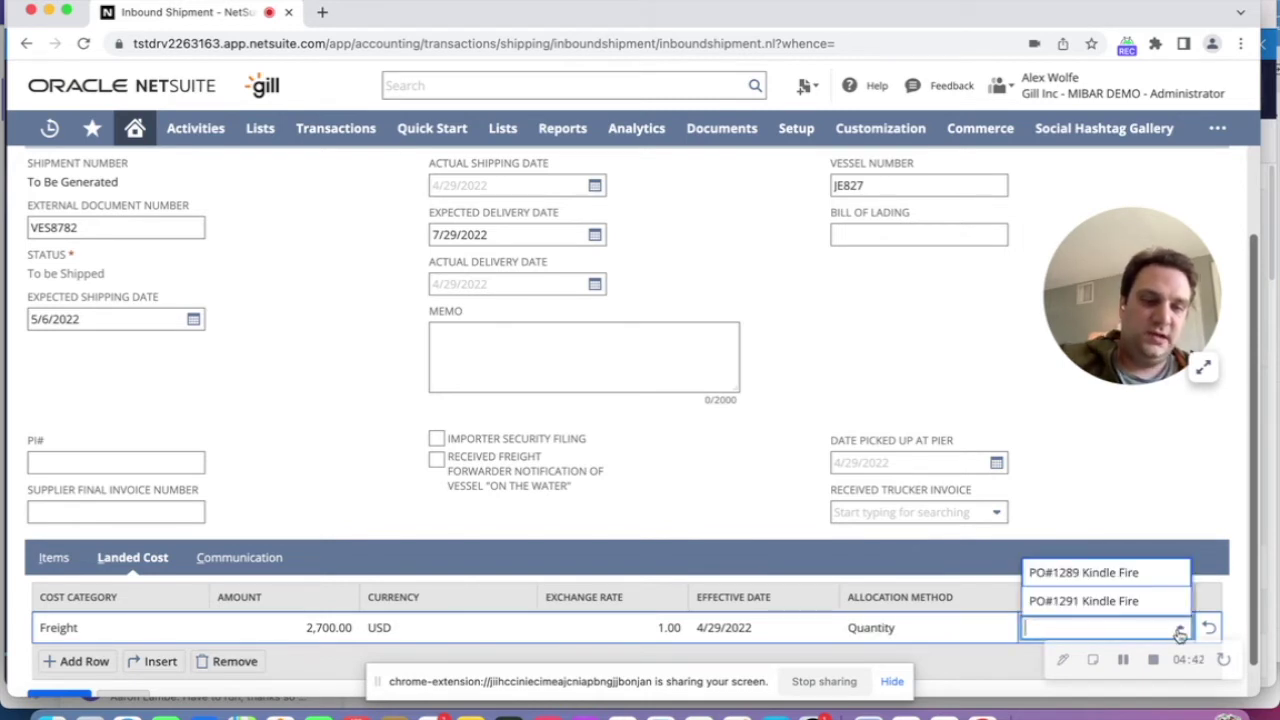
{"action": "left_click", "coordinate": [1130, 594]}
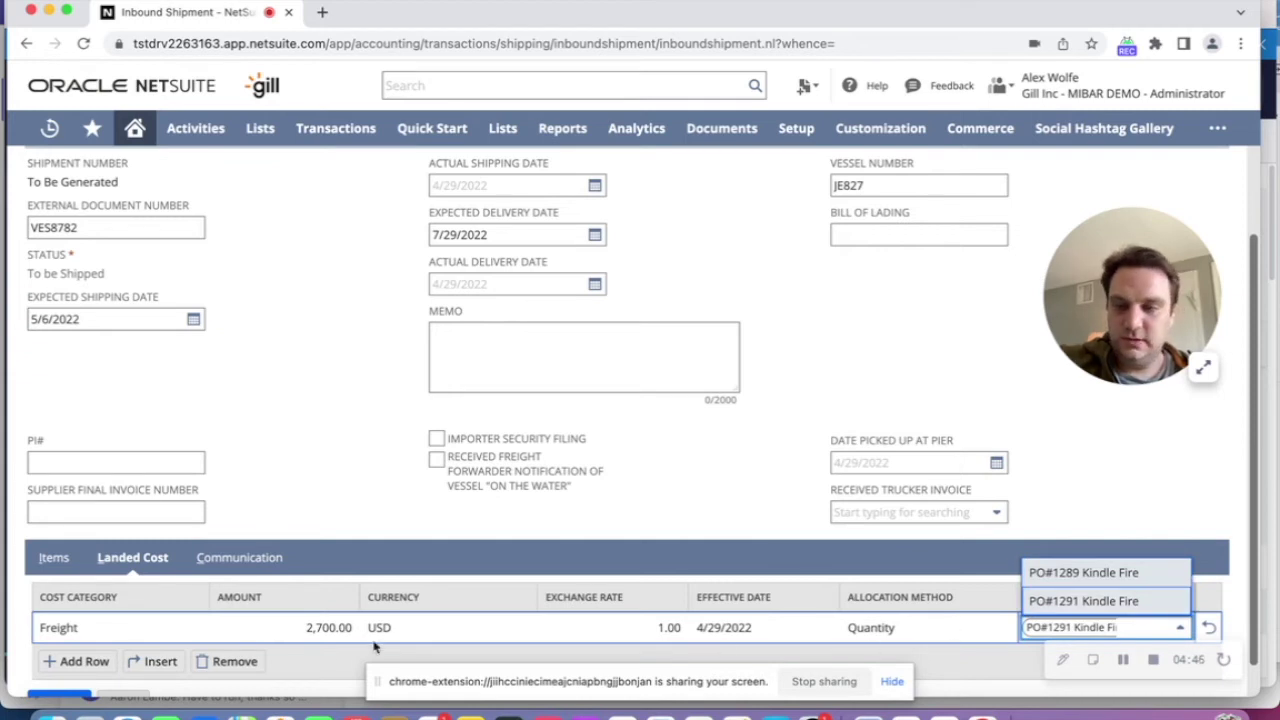
{"action": "left_click", "coordinate": [100, 662]}
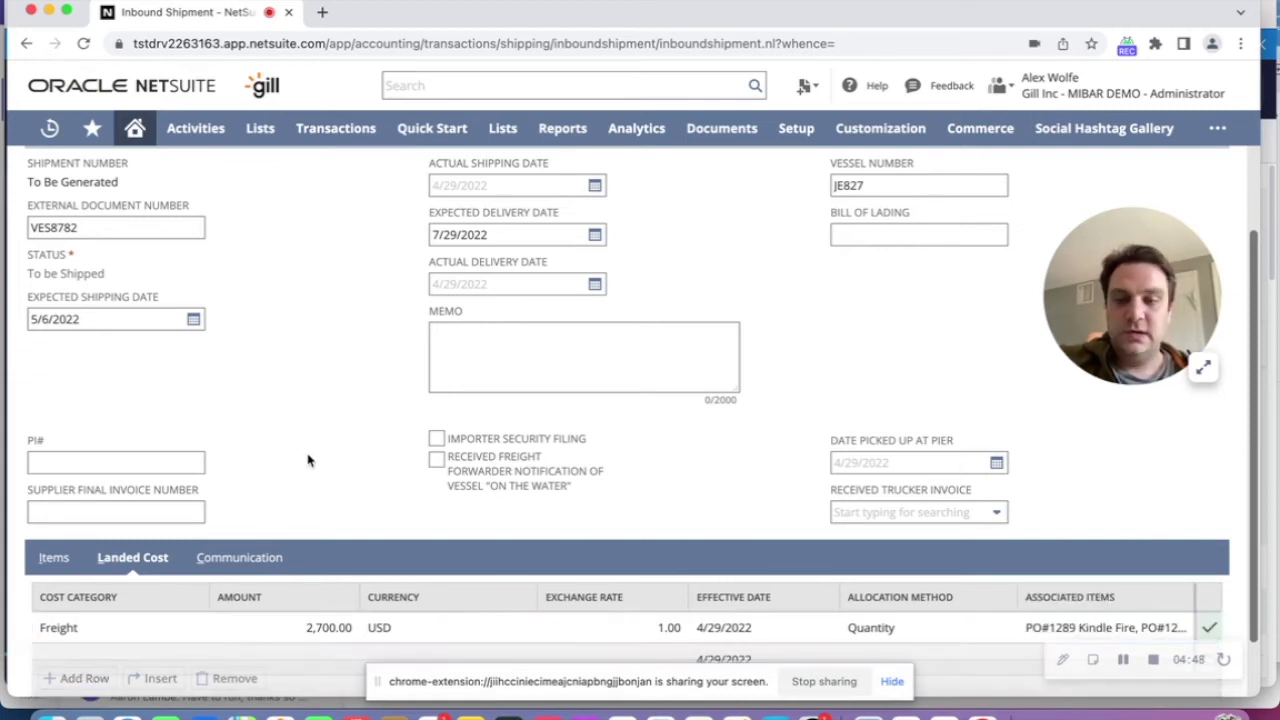
{"action": "scroll", "coordinate": [308, 460], "scroll_direction": "down", "scroll_amount": 1}
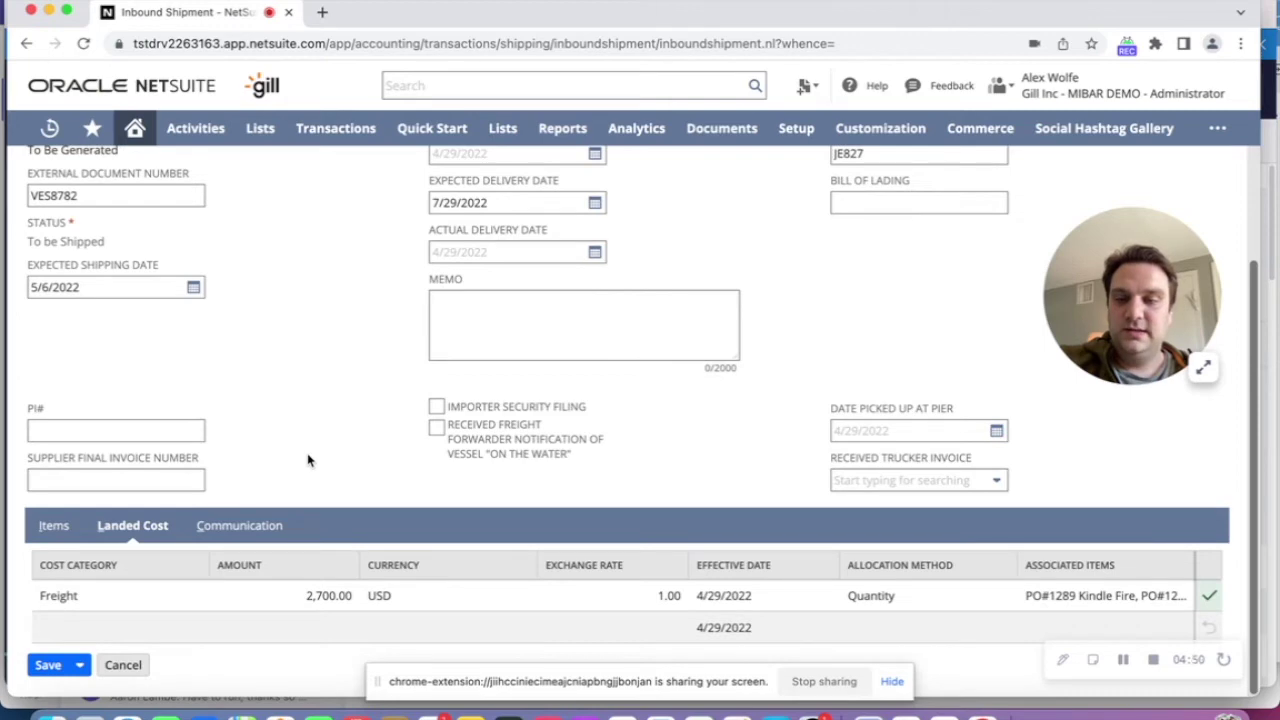
{"action": "scroll", "coordinate": [308, 460], "scroll_direction": "up", "scroll_amount": 3}
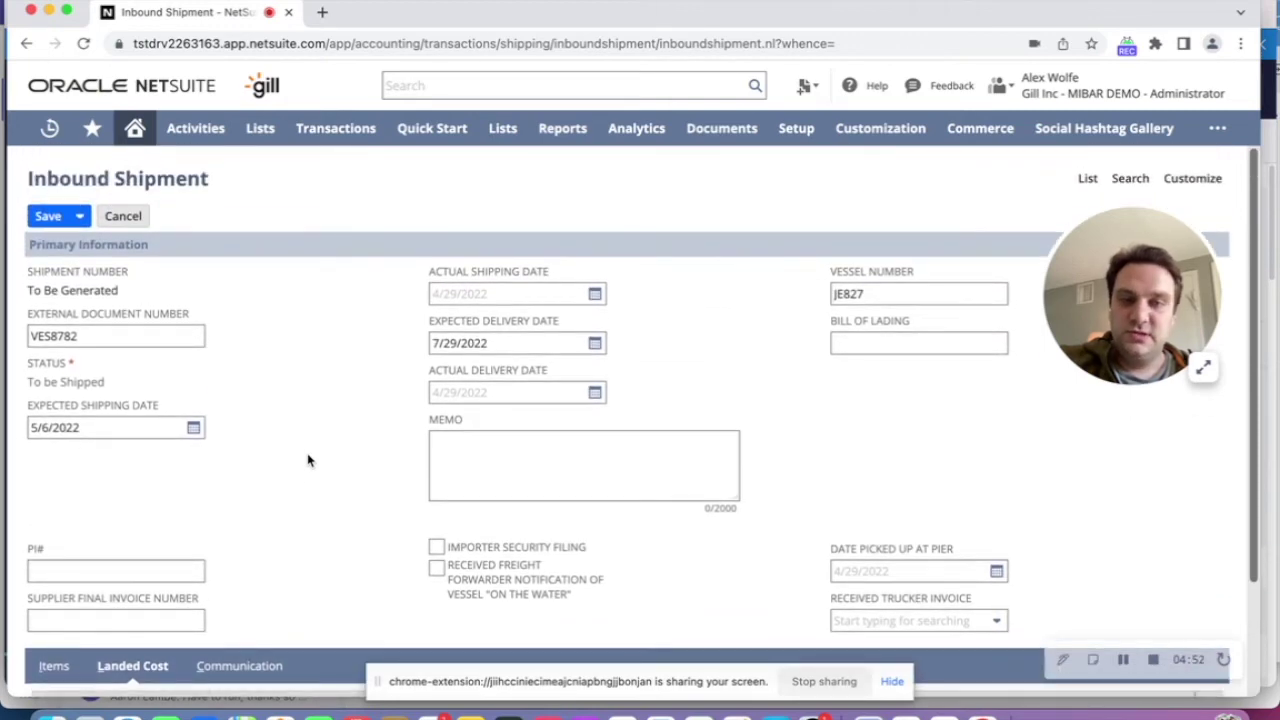
{"action": "left_click", "coordinate": [48, 220]}
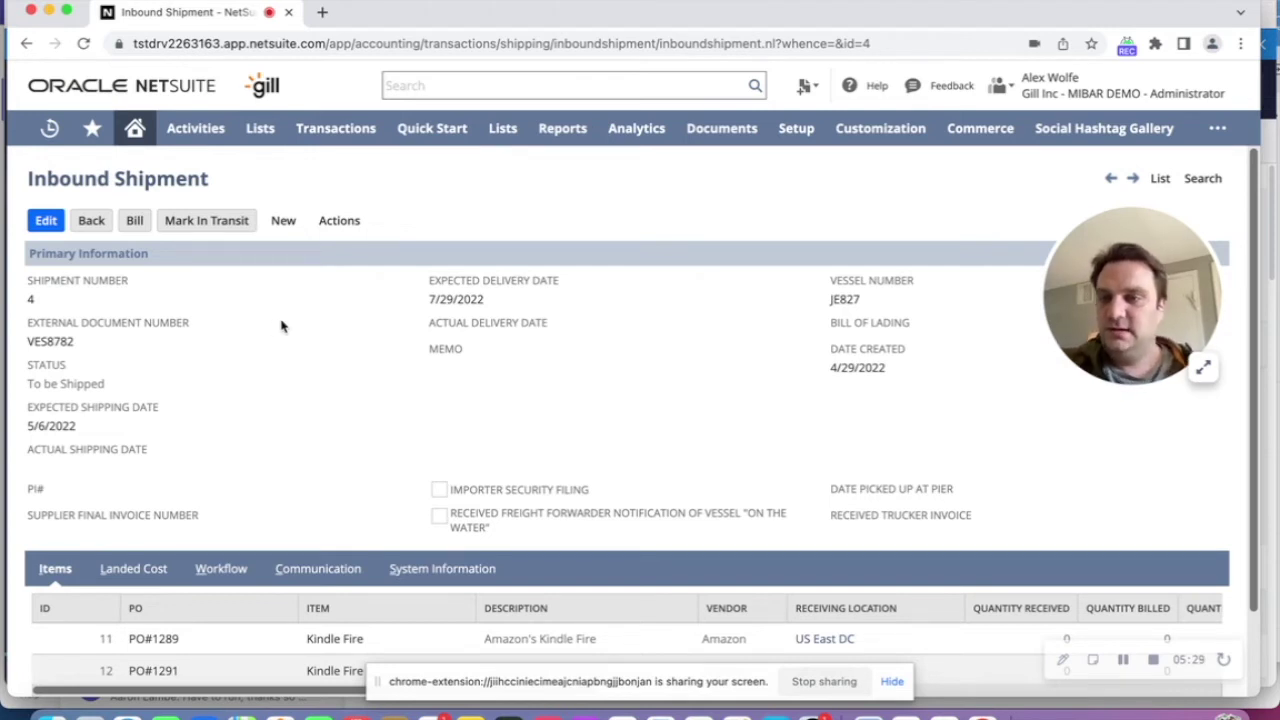
Mark saved inbound shipment number 4 as In Transit
{"action": "left_click", "coordinate": [210, 222]}
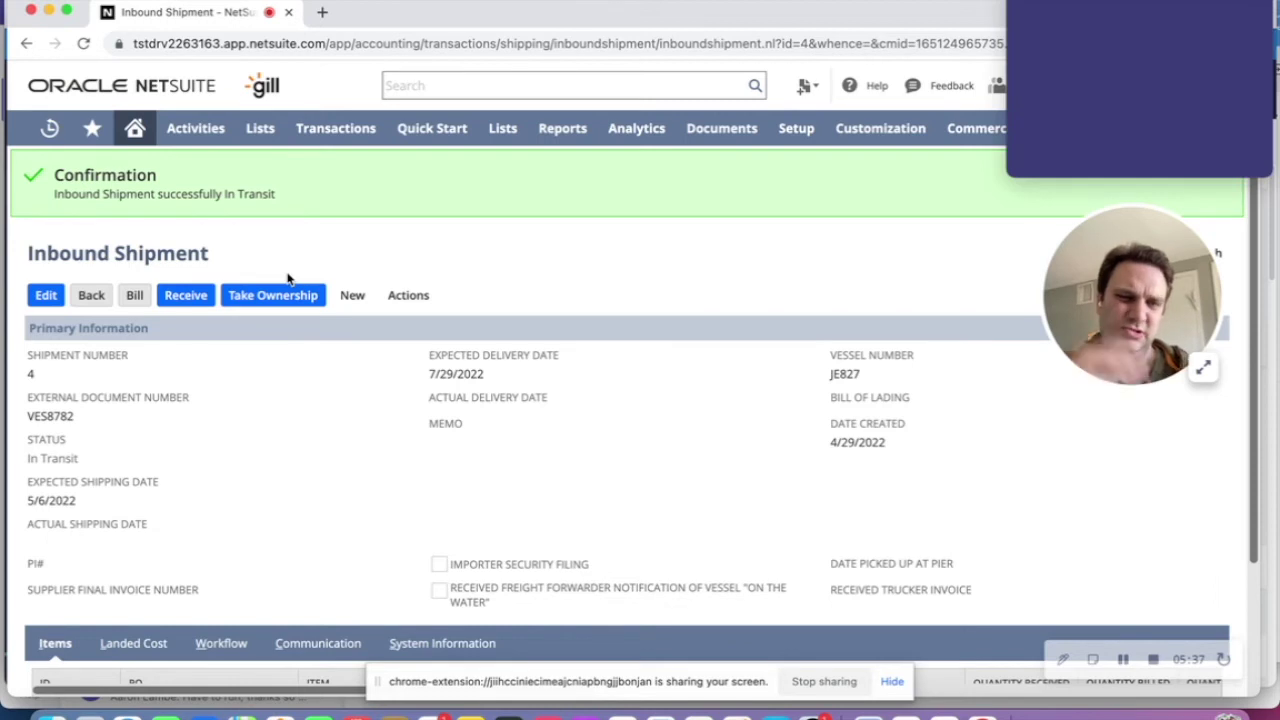
Open the Receive Inbound Shipment form for shipment 4, showing lines of 200, 50 and 20
{"action": "left_click", "coordinate": [1203, 141]}
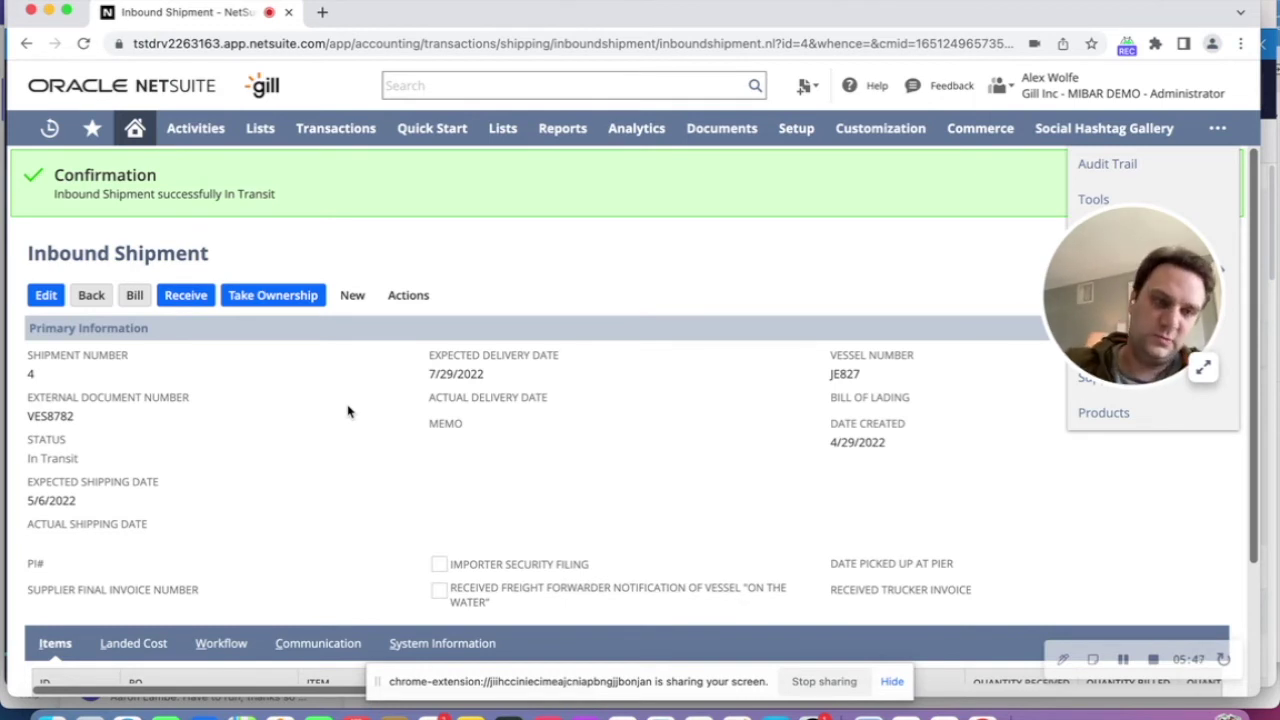
{"action": "left_click", "coordinate": [337, 391]}
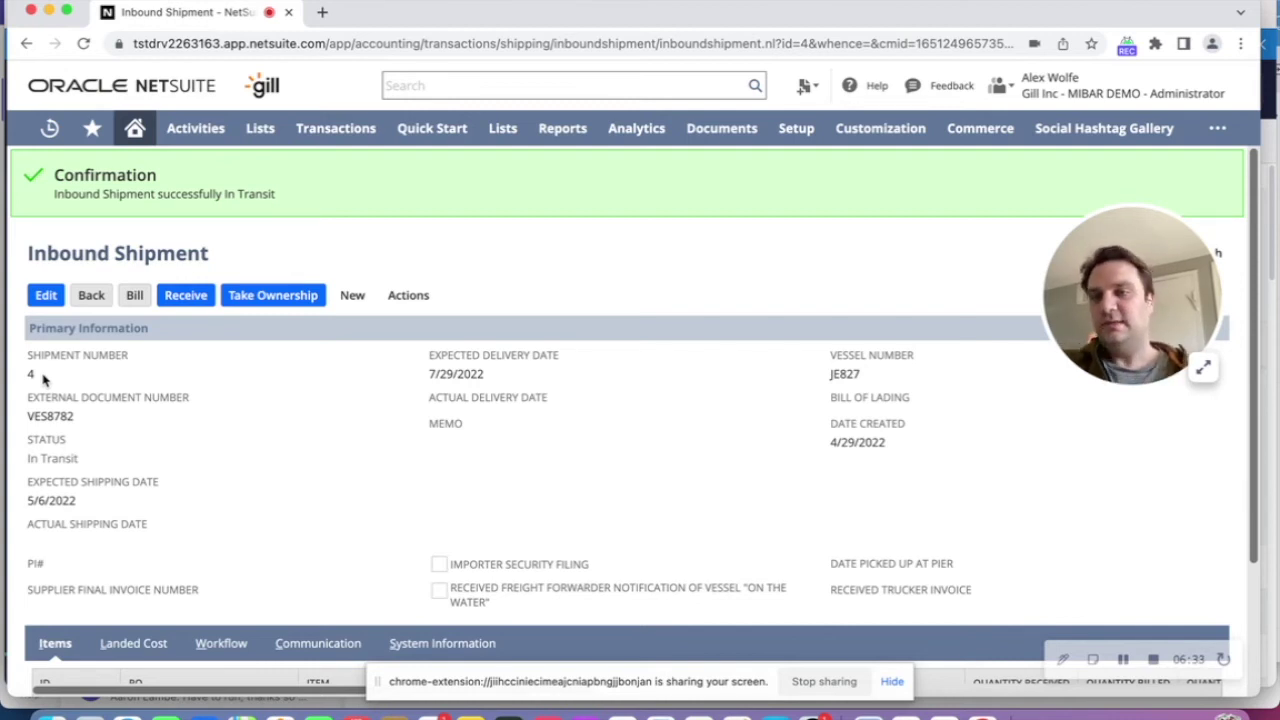
{"action": "left_click", "coordinate": [200, 296]}
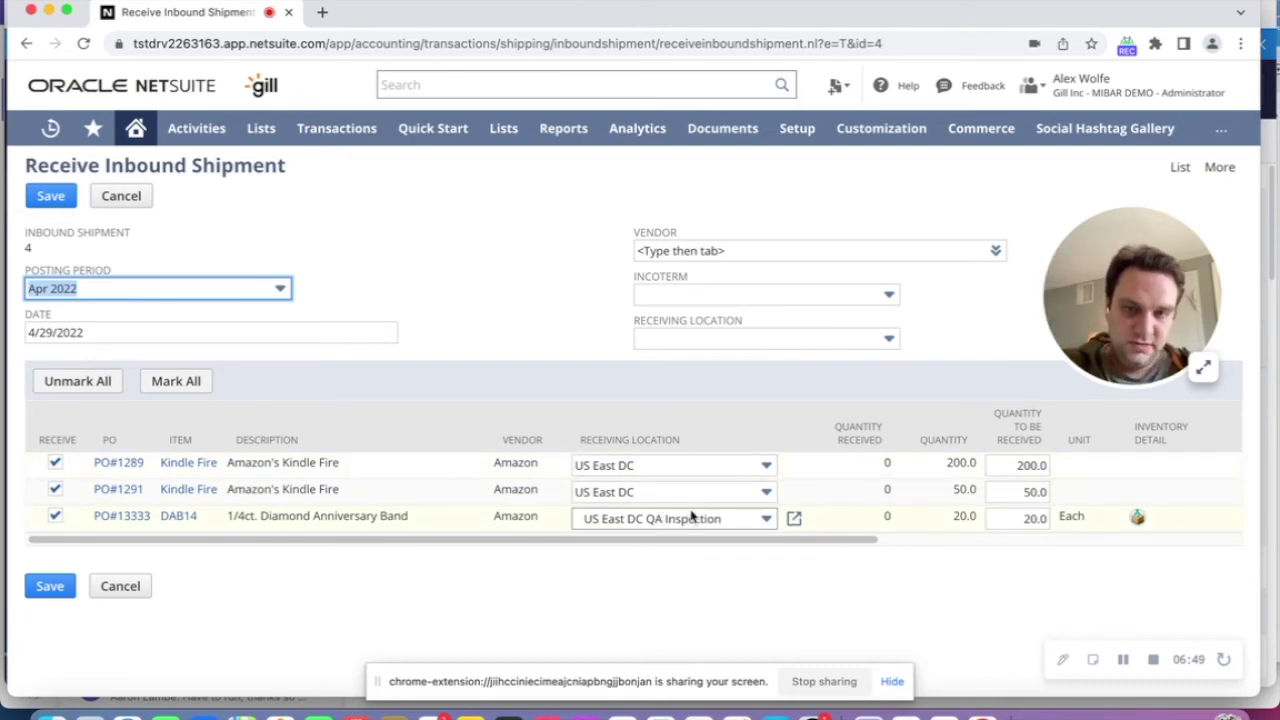
Put the 20 diamond anniversary bands in bin E-Inspection and submit the receipt
{"action": "left_click", "coordinate": [1138, 520]}
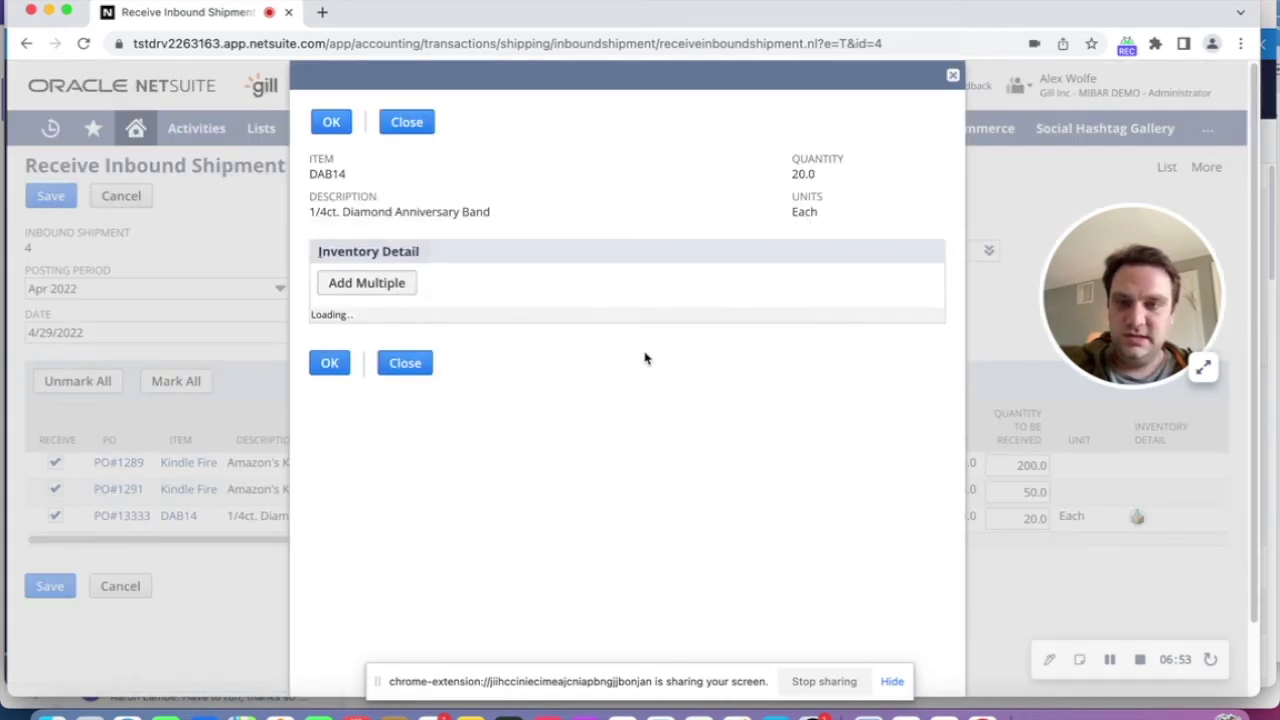
{"action": "left_click", "coordinate": [452, 358]}
{"action": "left_click", "coordinate": [424, 401]}
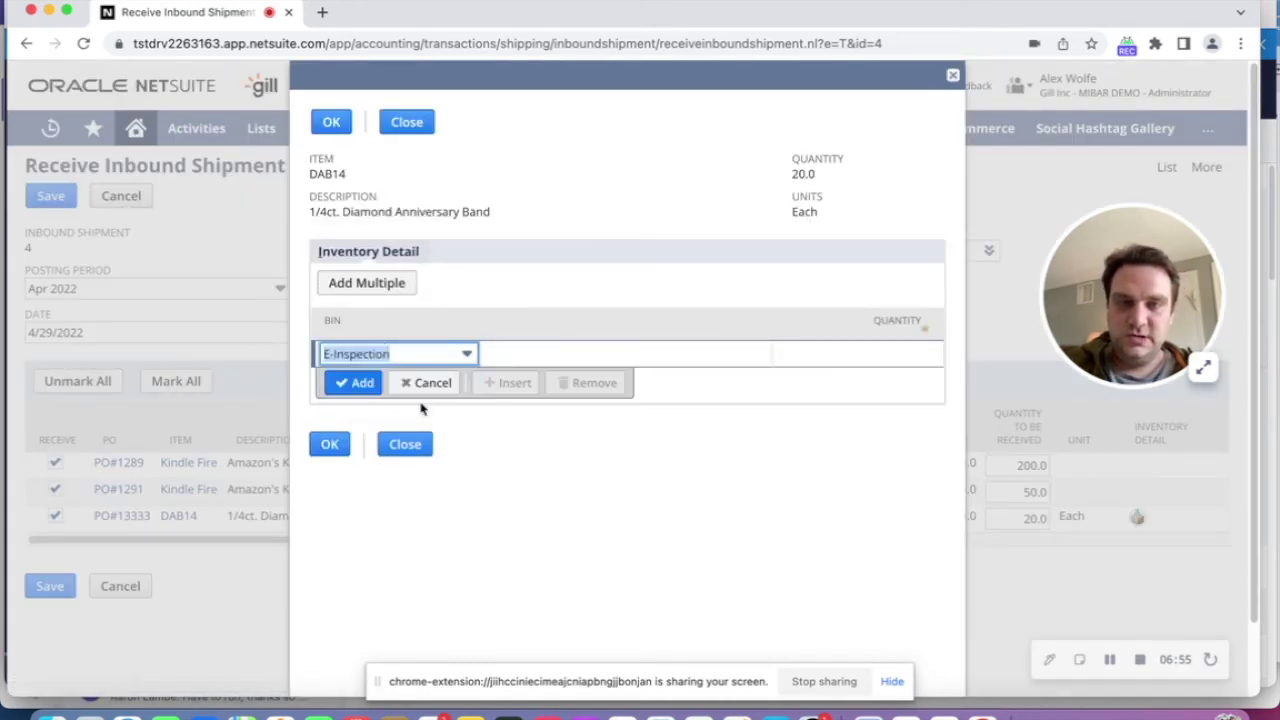
{"action": "left_click", "coordinate": [843, 358]}
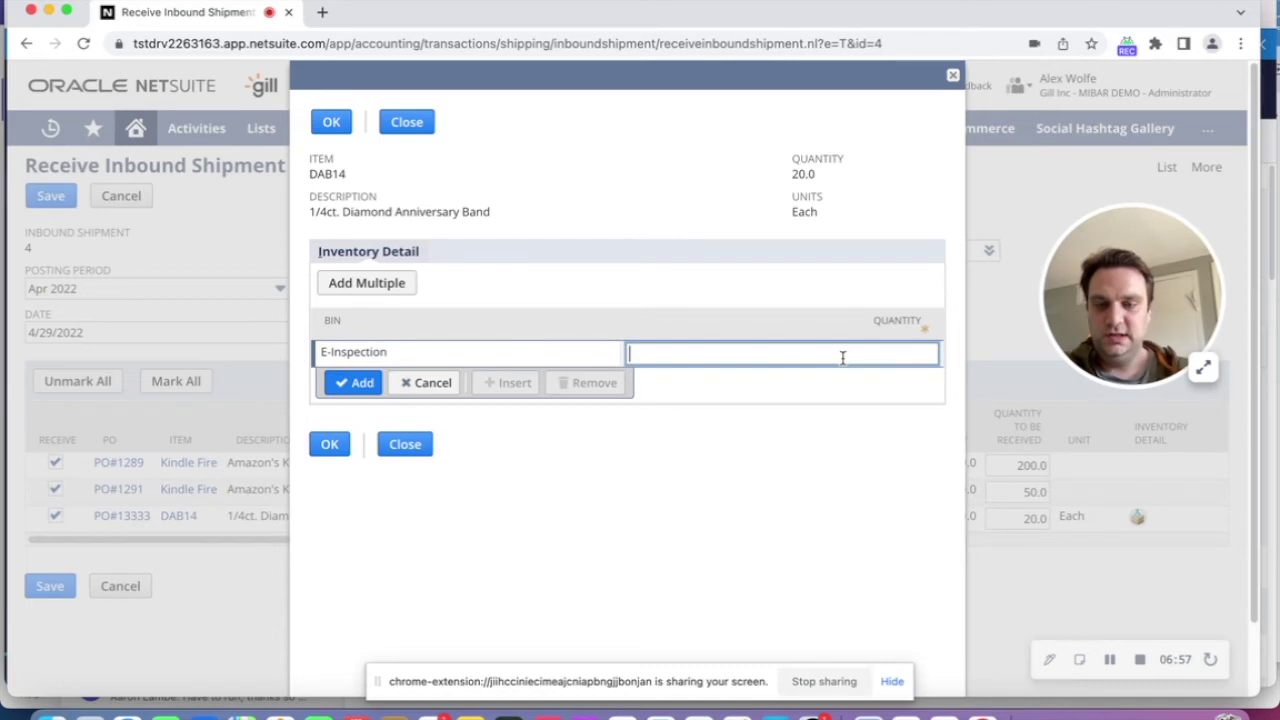
{"action": "type", "text": "20"}
{"action": "left_click", "coordinate": [353, 383]}
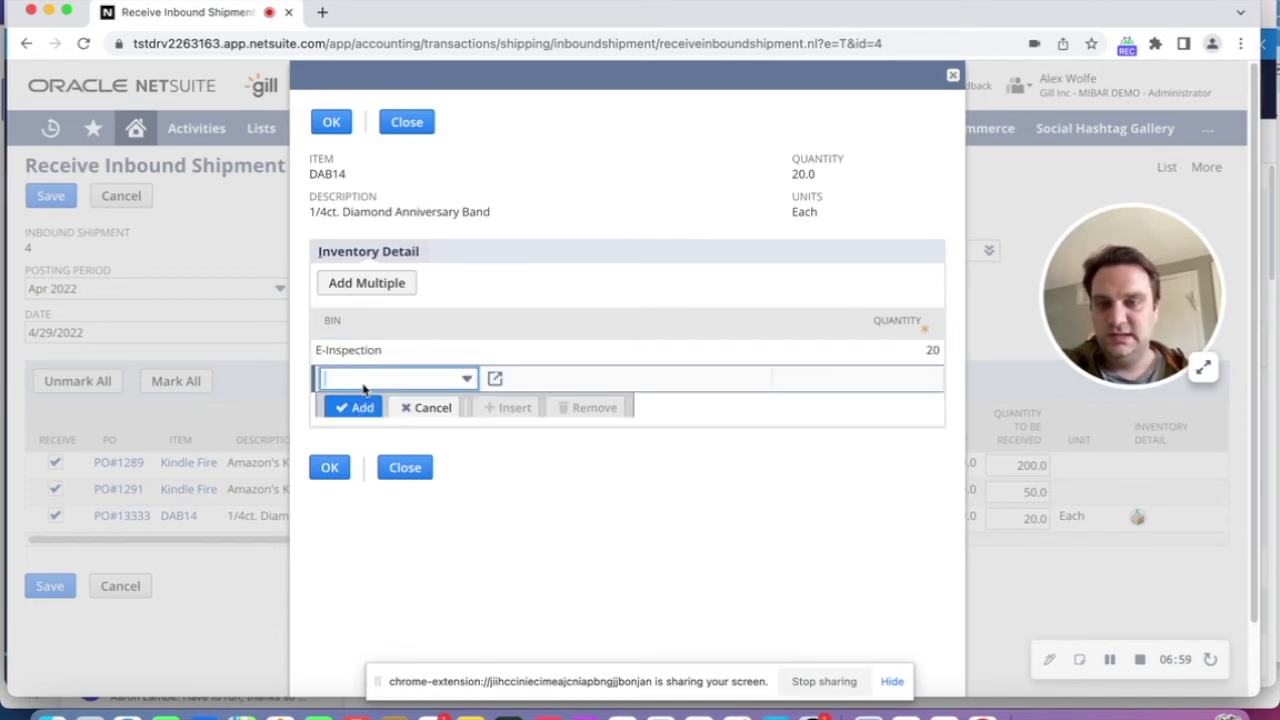
{"action": "left_click", "coordinate": [330, 465]}
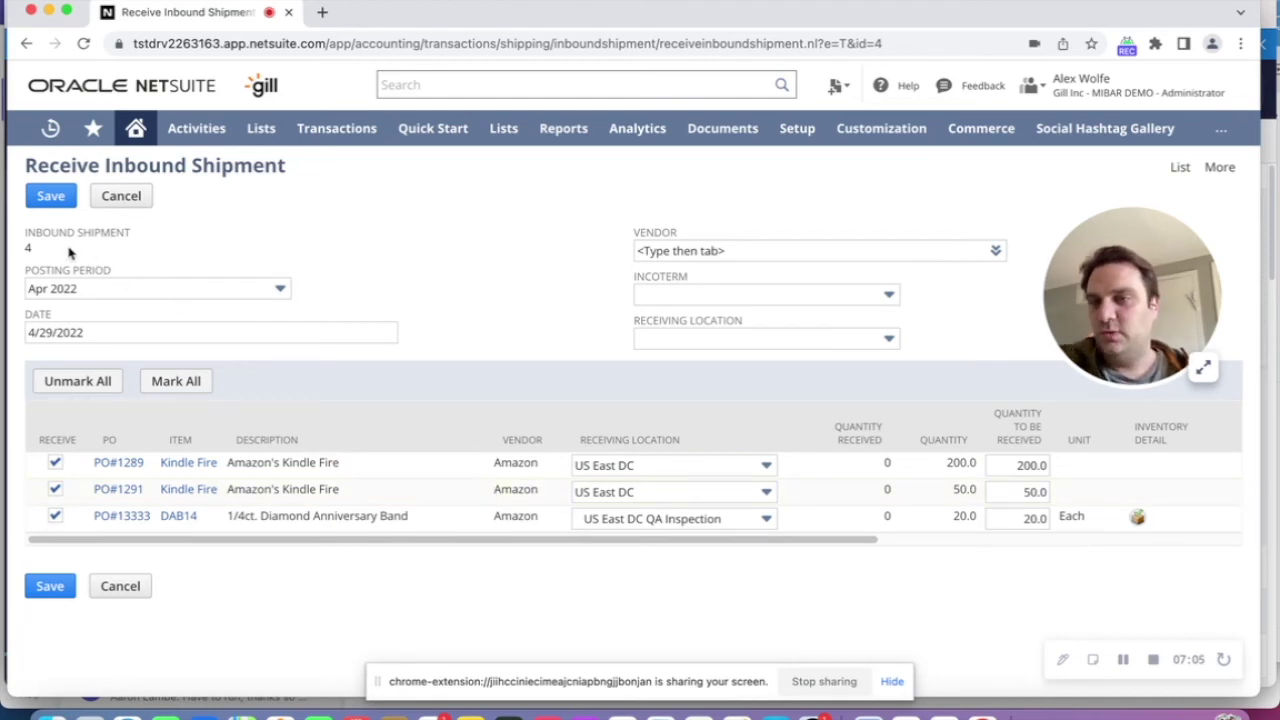
{"action": "left_click", "coordinate": [50, 196]}
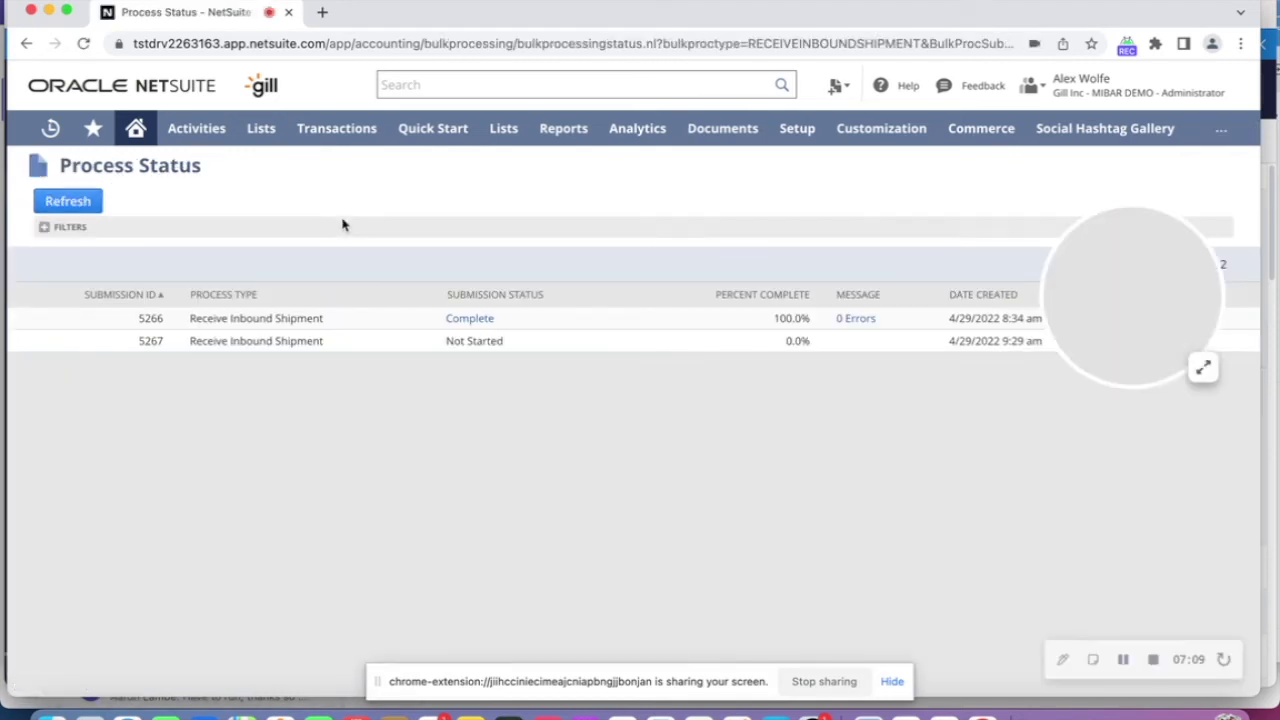
Refresh until submission 5267 completes, then view Item Receipts #5428, #5429 and #5430
{"action": "left_click", "coordinate": [84, 204]}
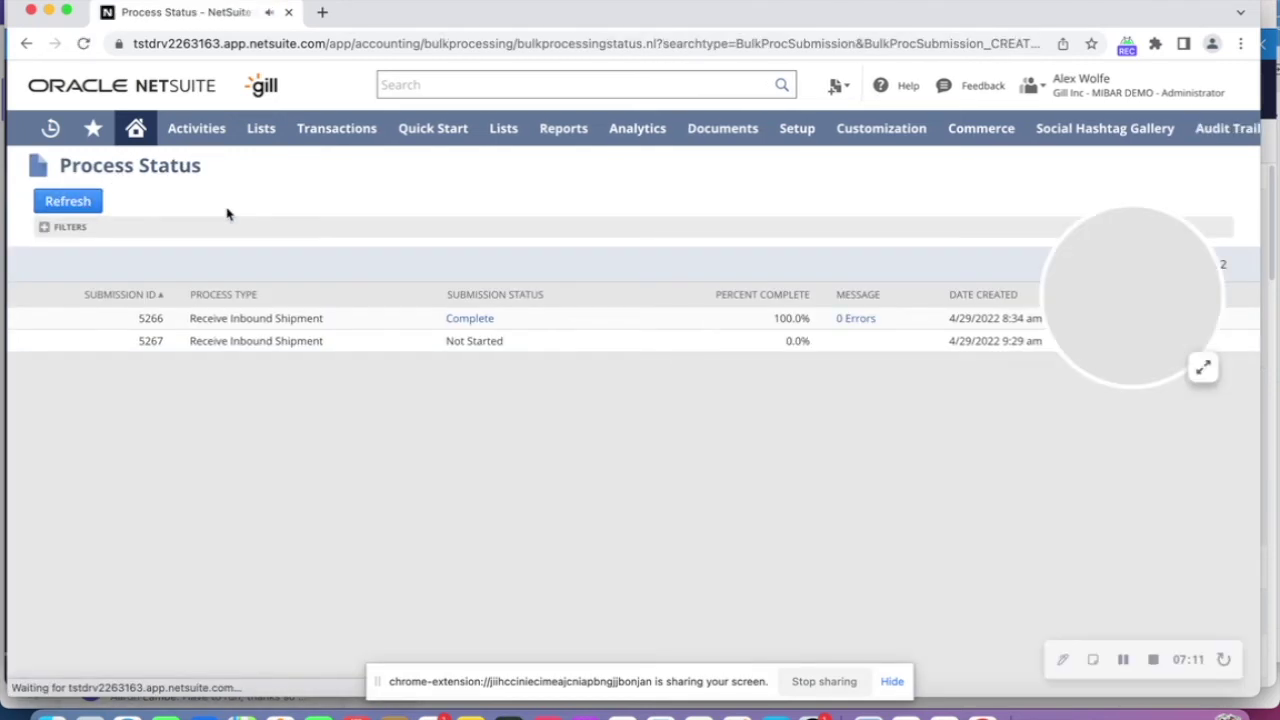
{"action": "left_click", "coordinate": [75, 208]}
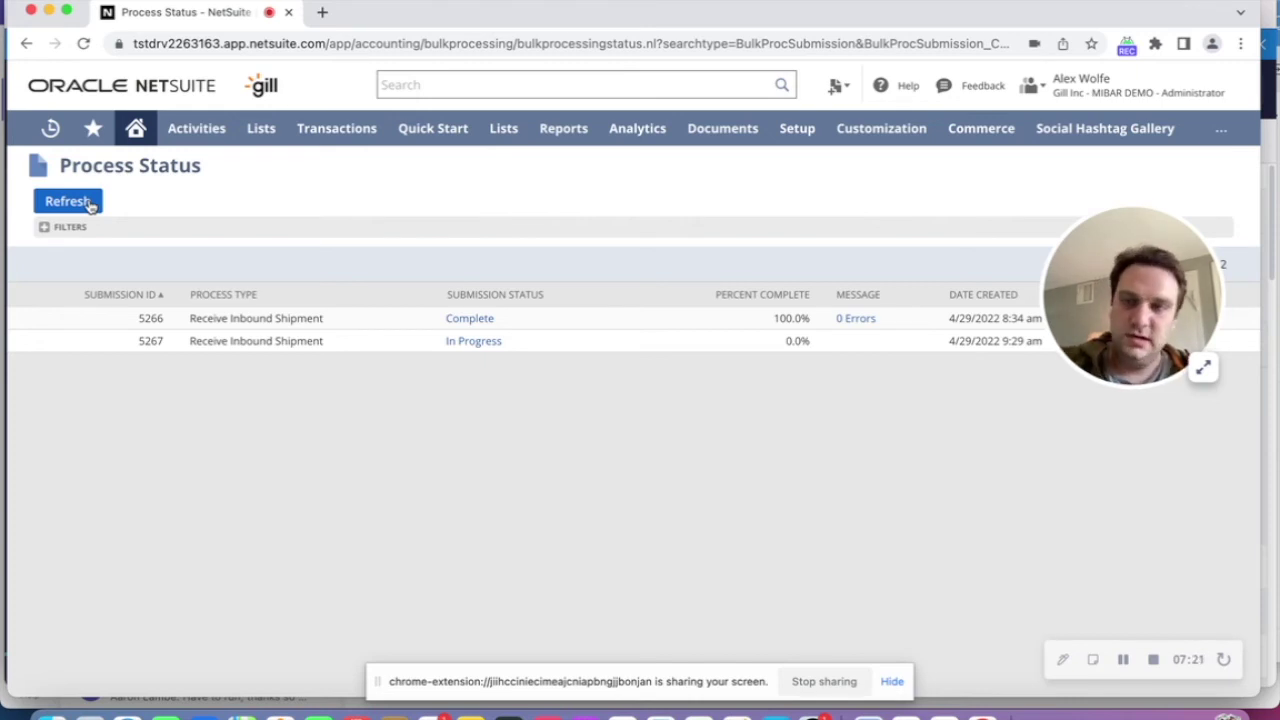
{"action": "left_click", "coordinate": [90, 203]}
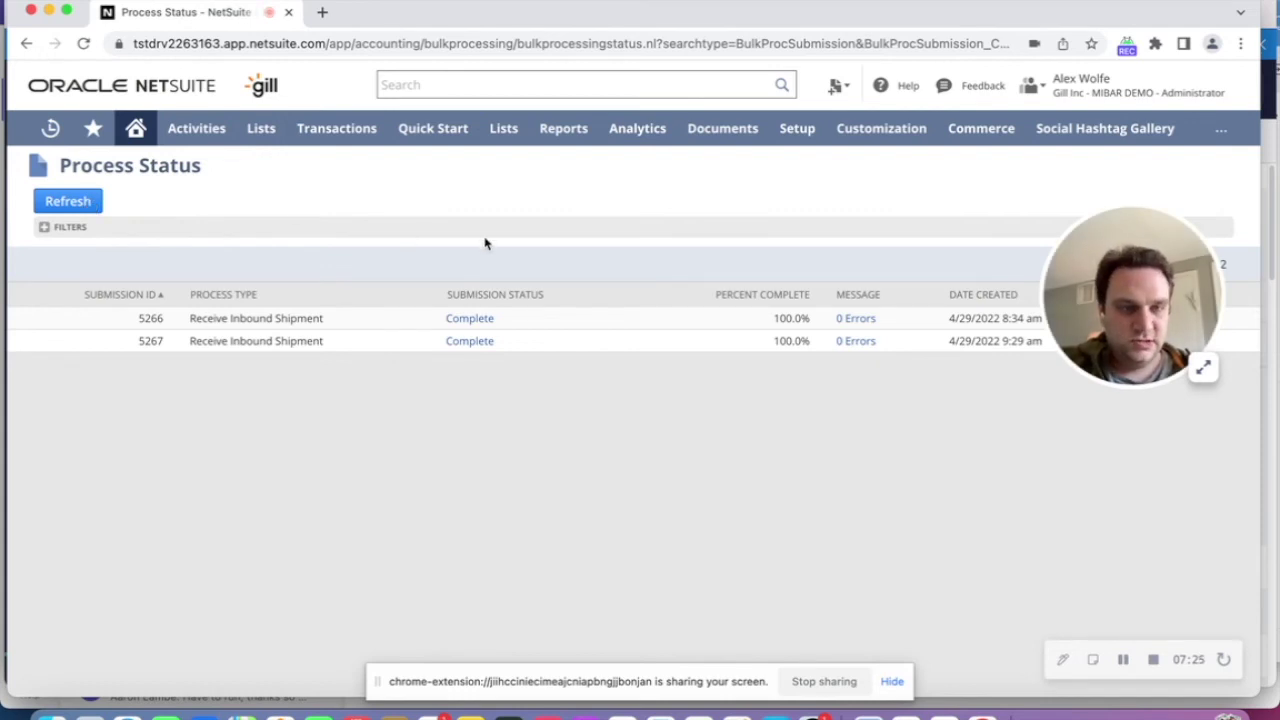
{"action": "left_click", "coordinate": [466, 341]}
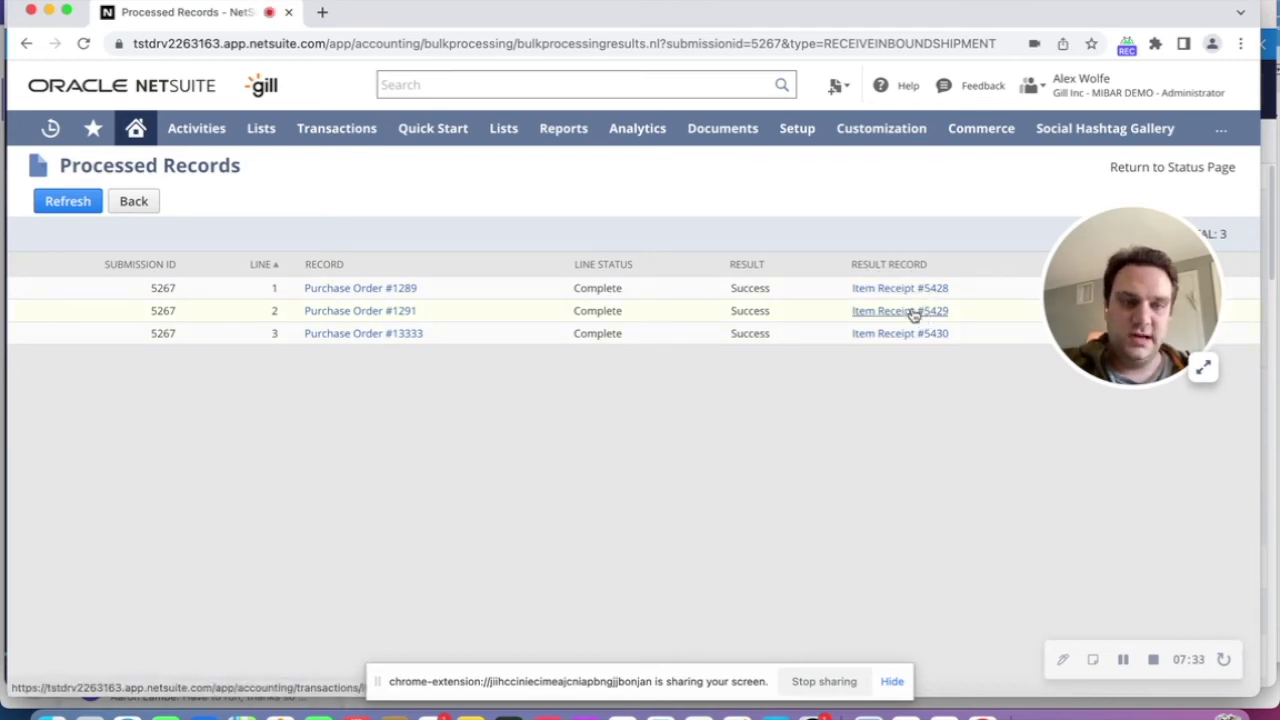
Review Item Receipt #5428's $2,160.00 freight landed cost and display its GL impact on 1300 Inventory and 6892
{"action": "left_click", "coordinate": [922, 296]}
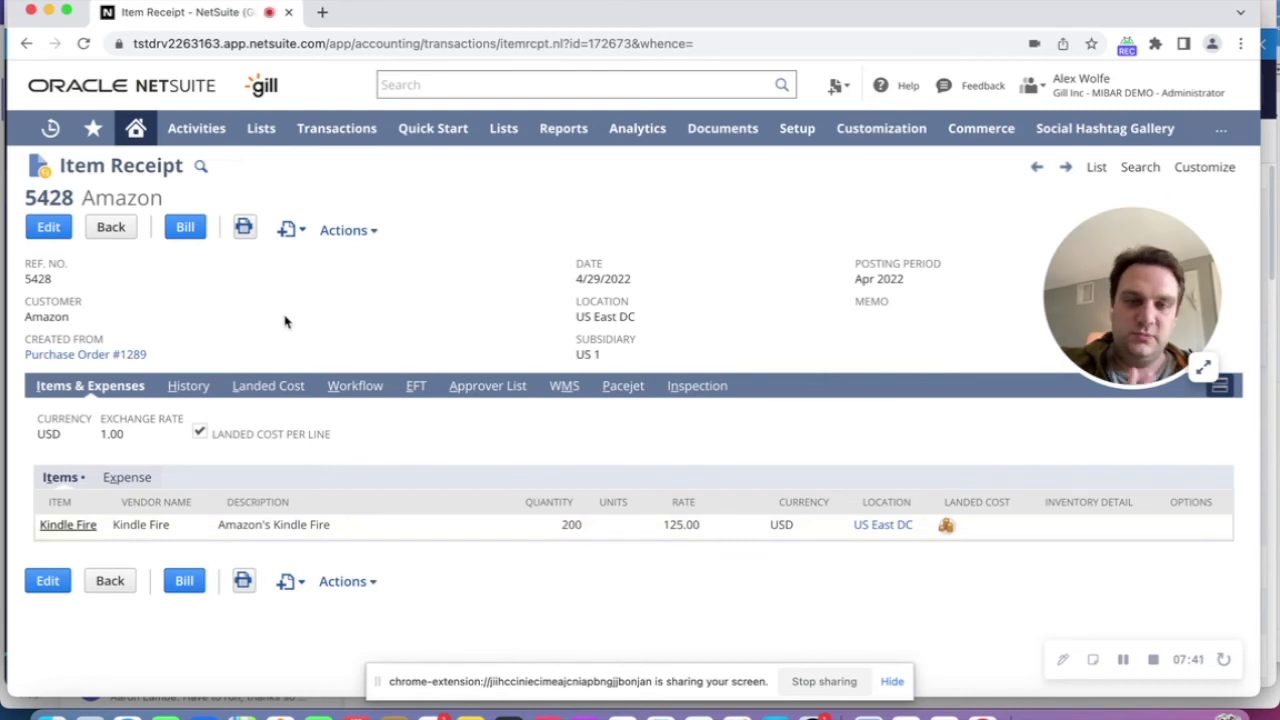
{"action": "left_click", "coordinate": [263, 390]}
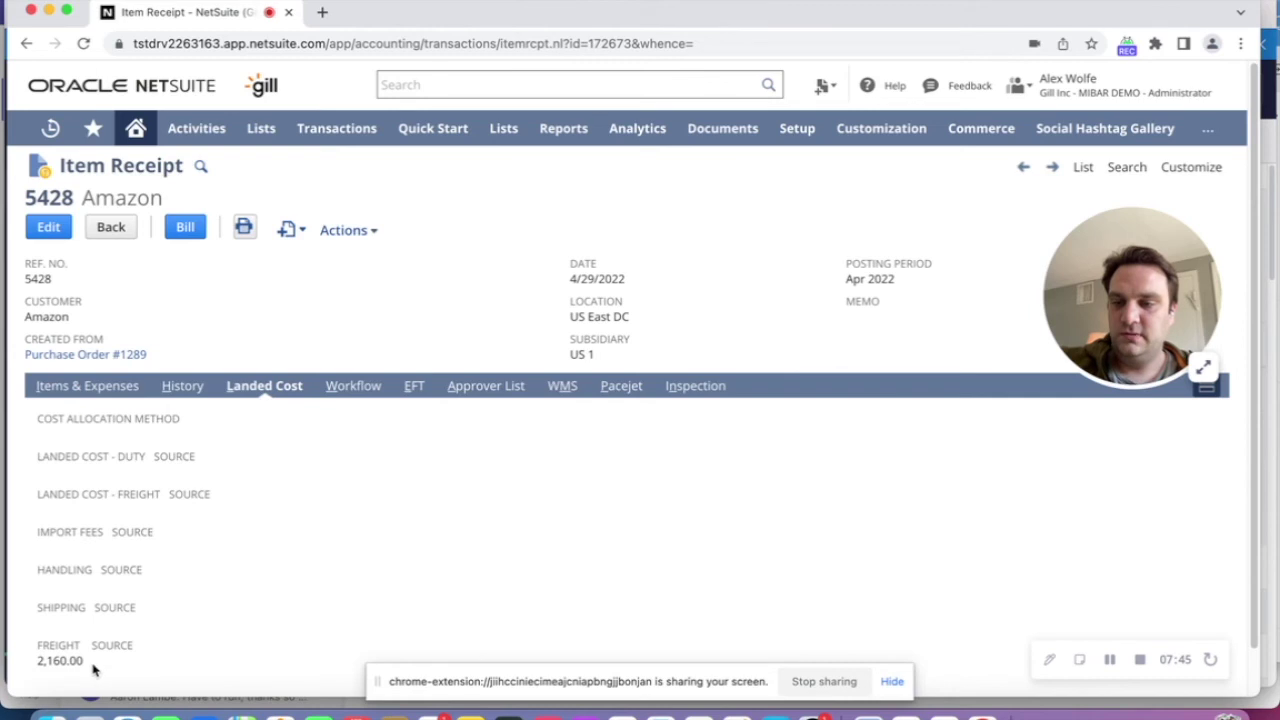
{"action": "mouse_move", "coordinate": [360, 232]}
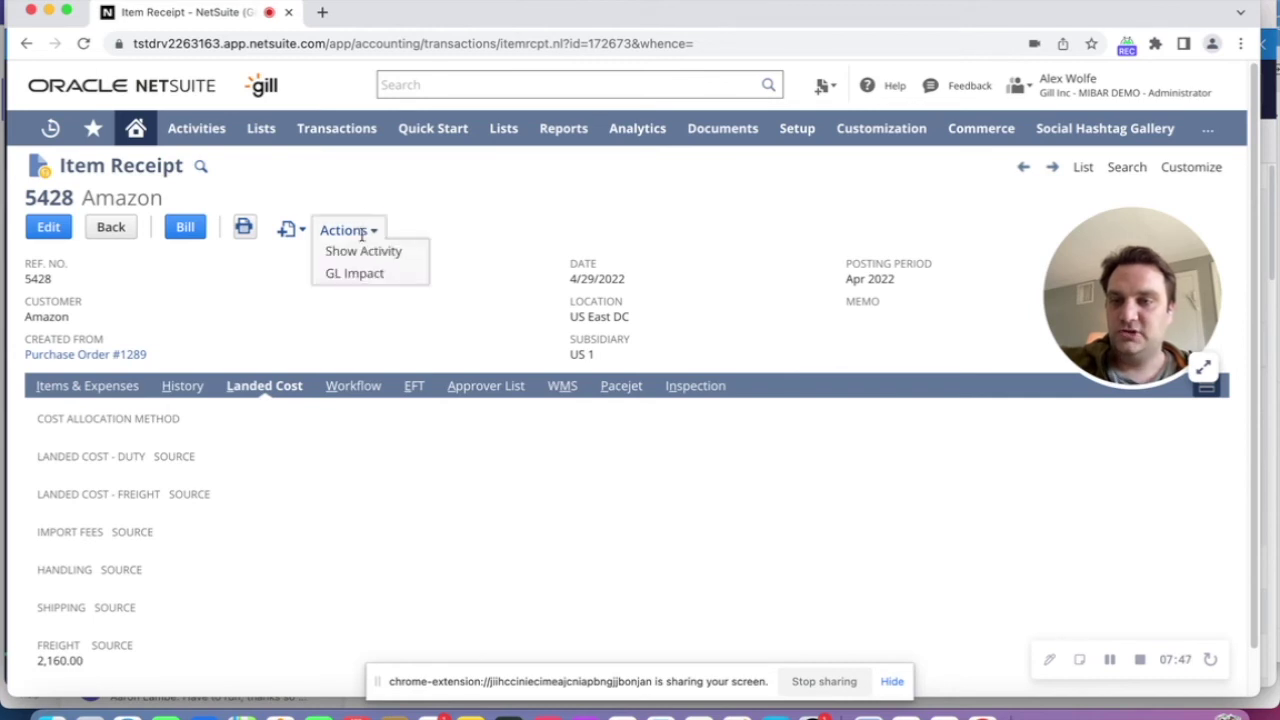
{"action": "left_click", "coordinate": [357, 277]}
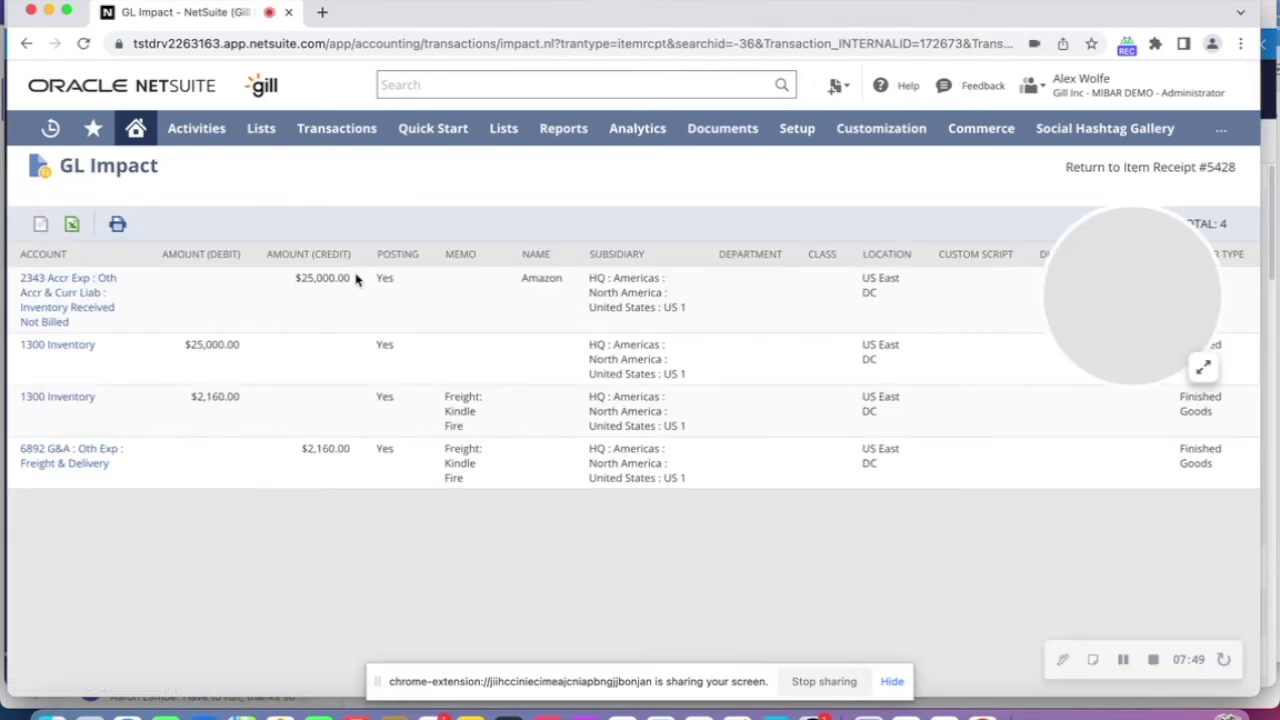